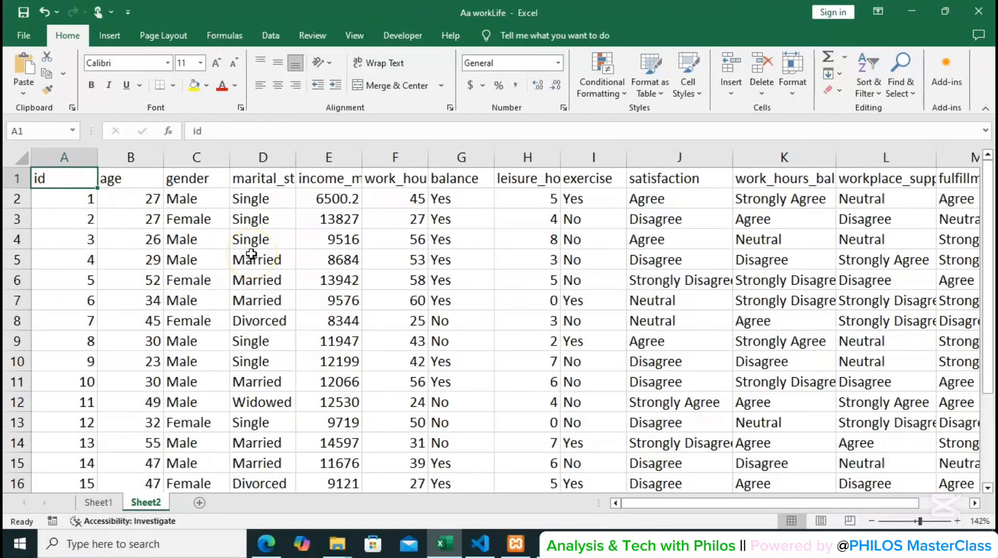
Set up a find-and-replace on the gender column that swaps Male for 0.
key(ctrl+f)
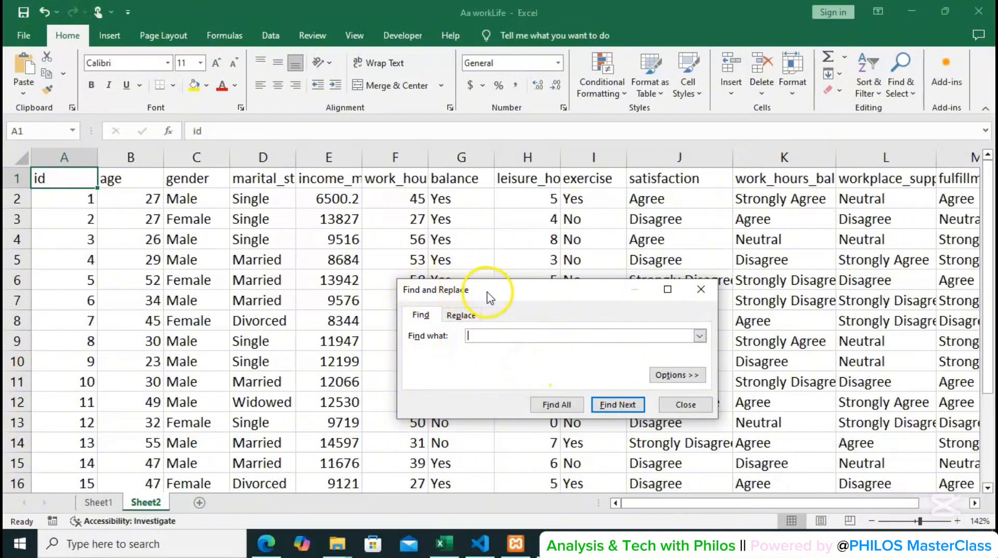
drag(530, 294, 450, 174)
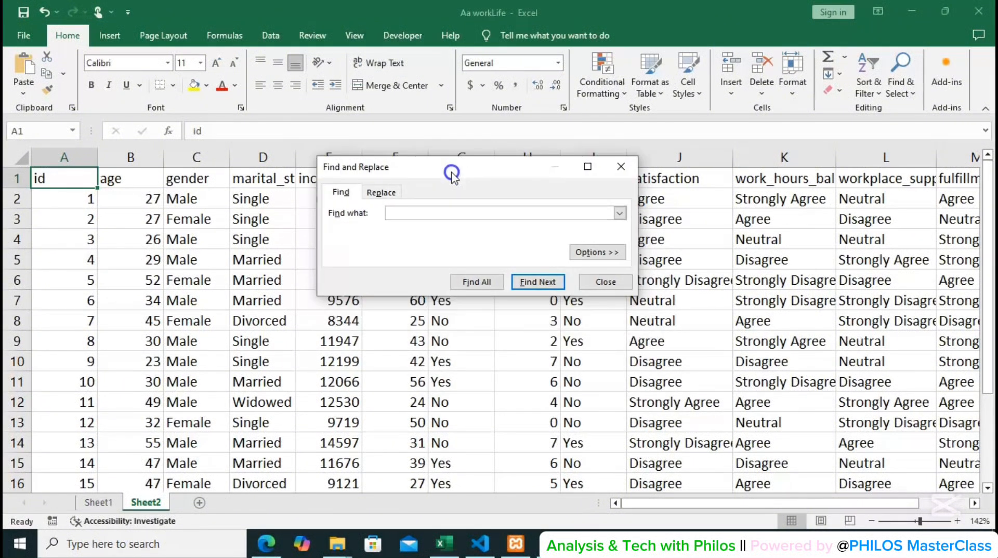
click(377, 192)
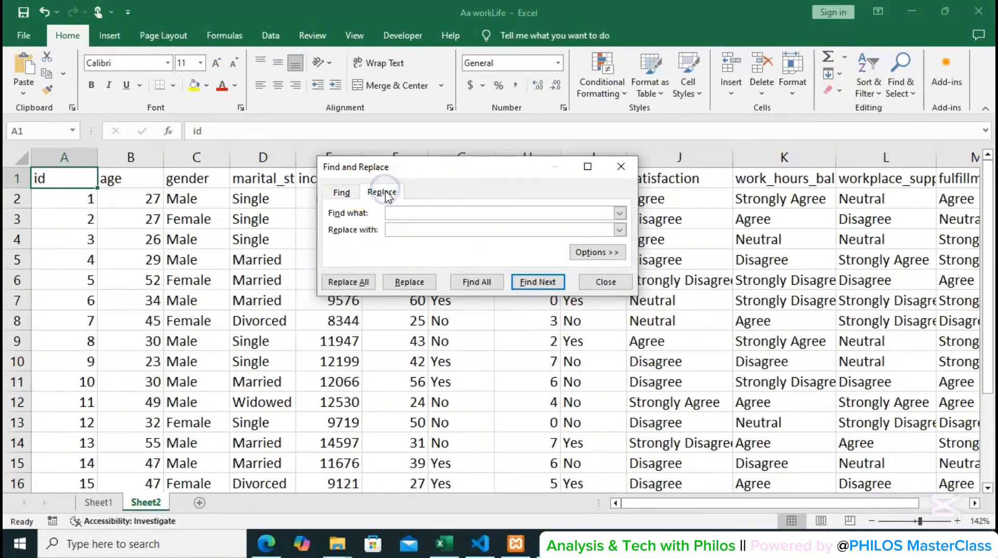
click(196, 157)
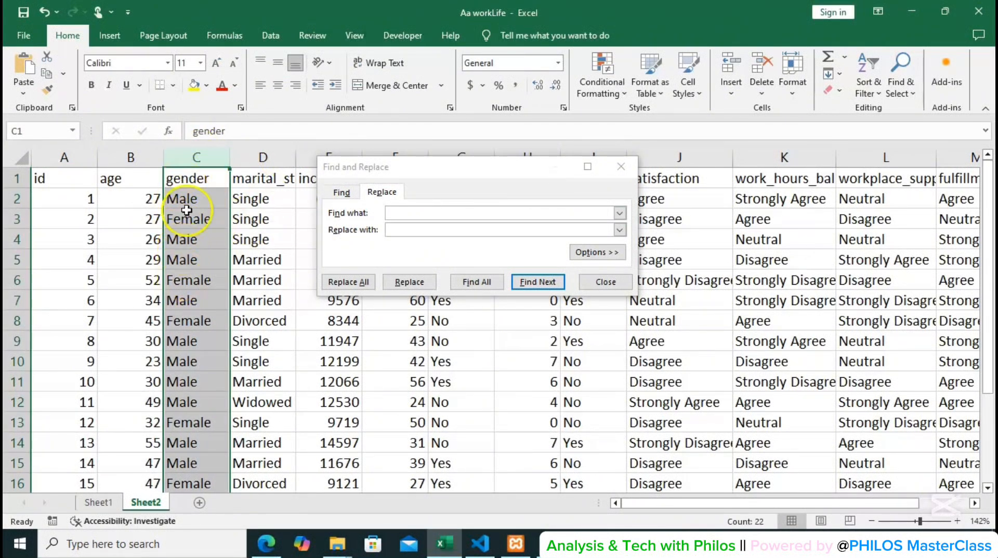
click(398, 213)
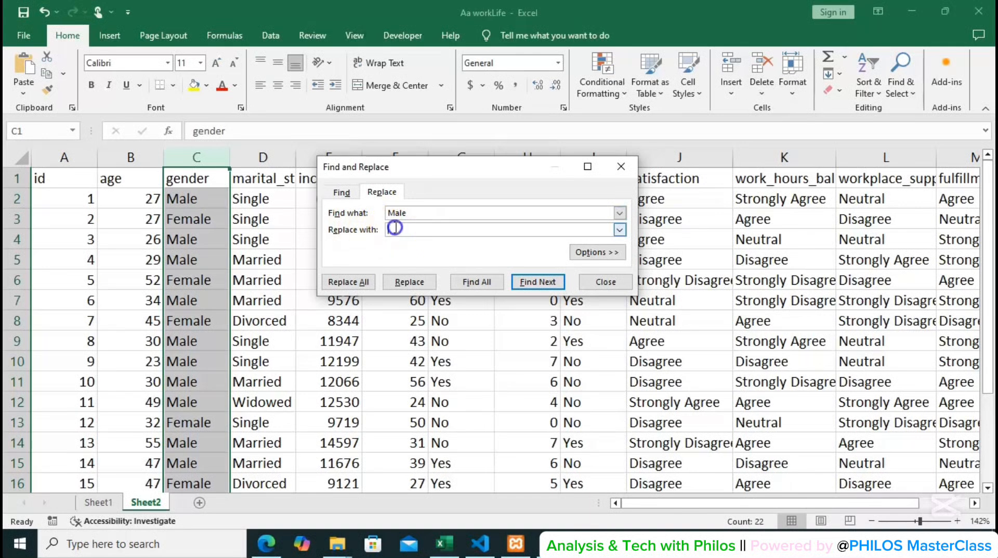
click(396, 228)
text(0)
Turn on matching of case and entire cell contents, and replace every Male in the gender column with 0.
click(593, 253)
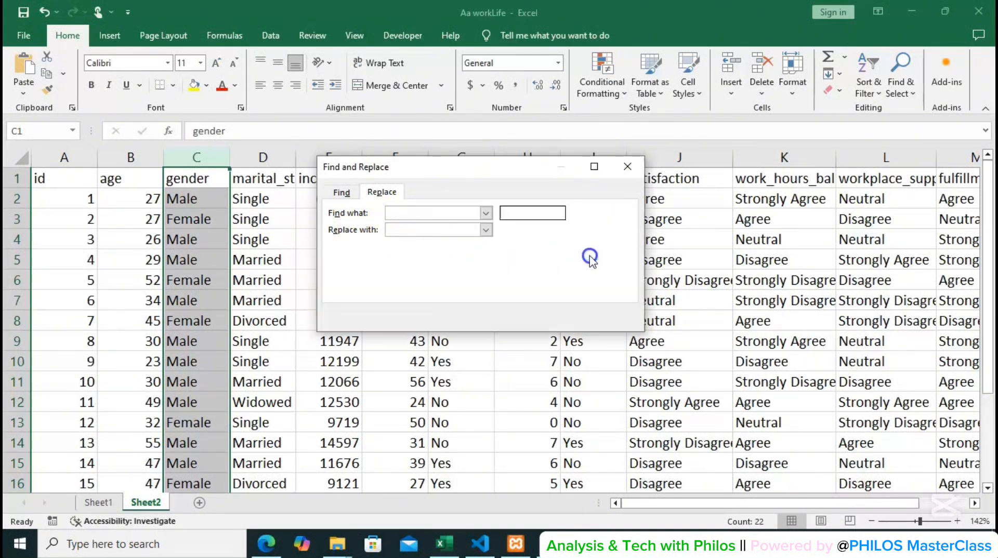
click(442, 250)
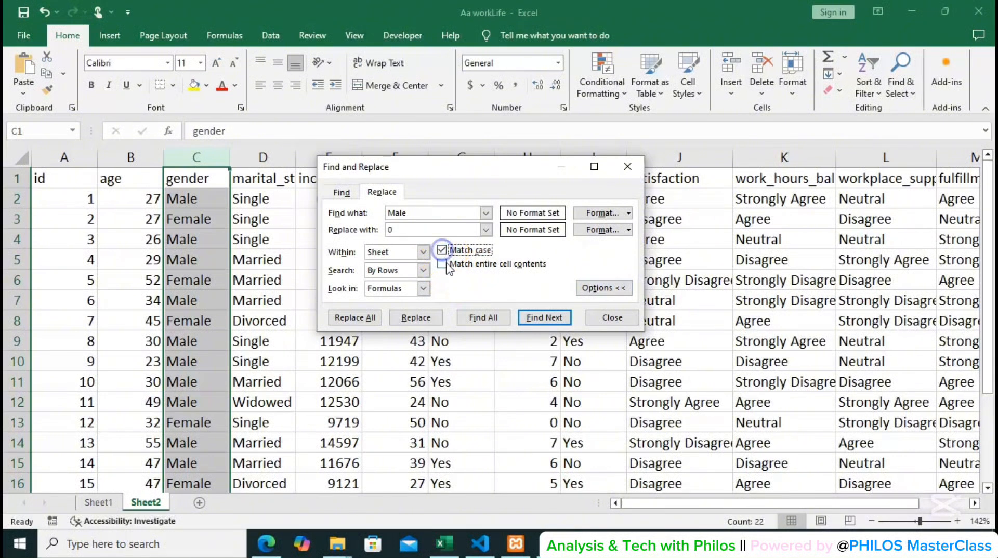
click(441, 264)
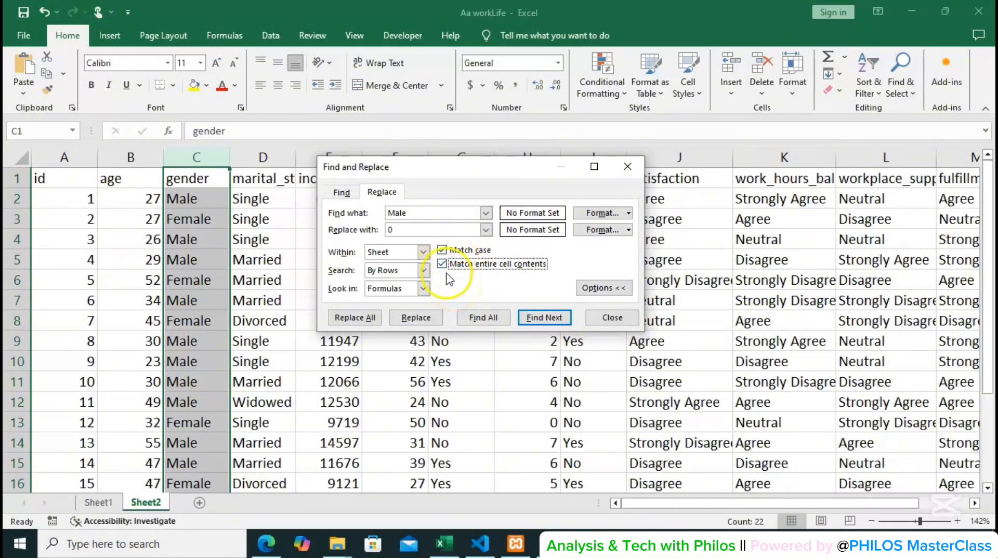
click(352, 319)
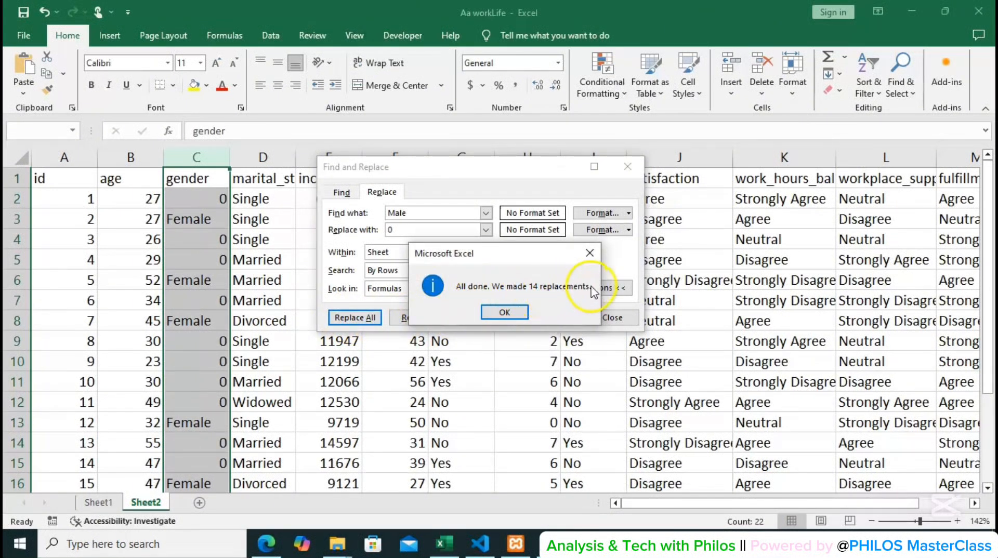
click(505, 312)
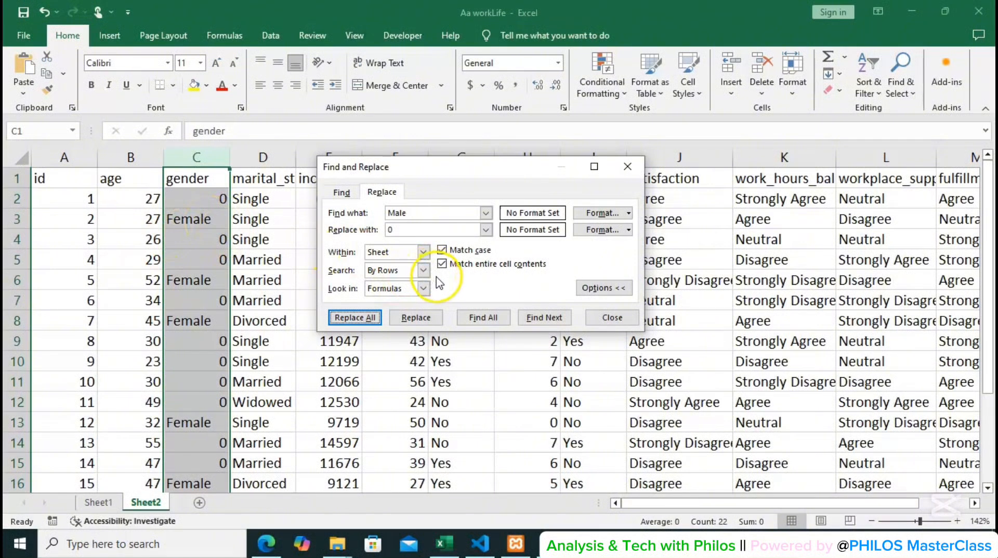
Replace every Female in the gender column with 1.
double_click(389, 213)
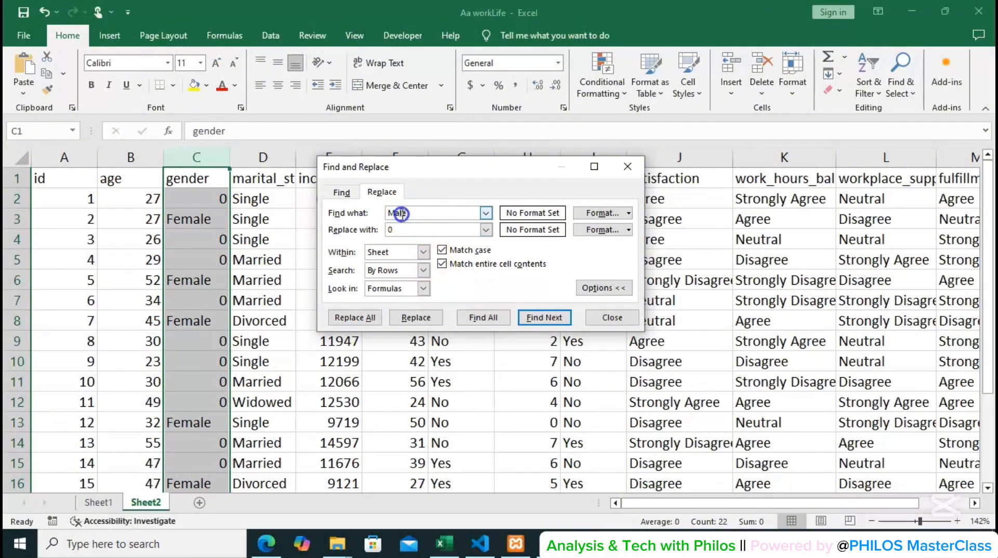
text(Fem)
click(409, 228)
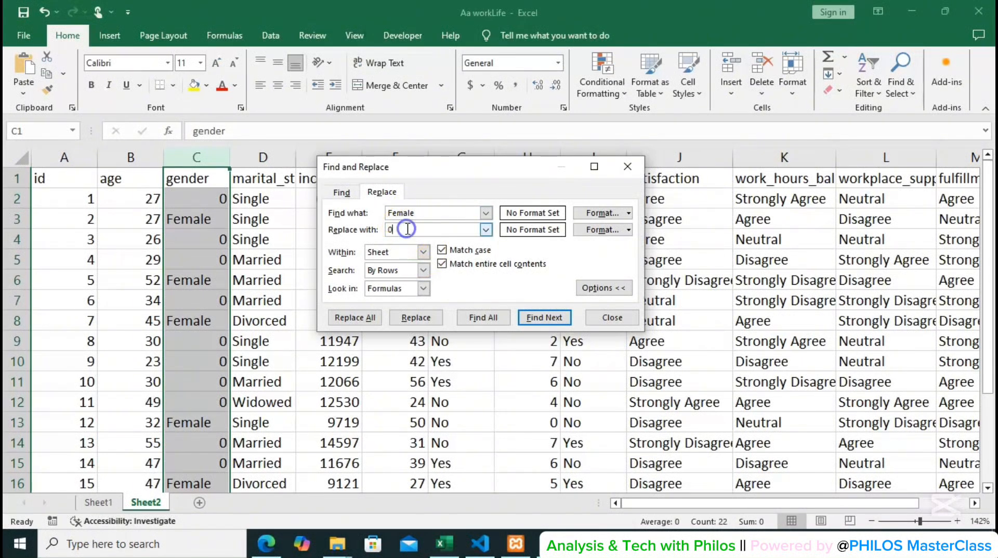
key(BackSpace)
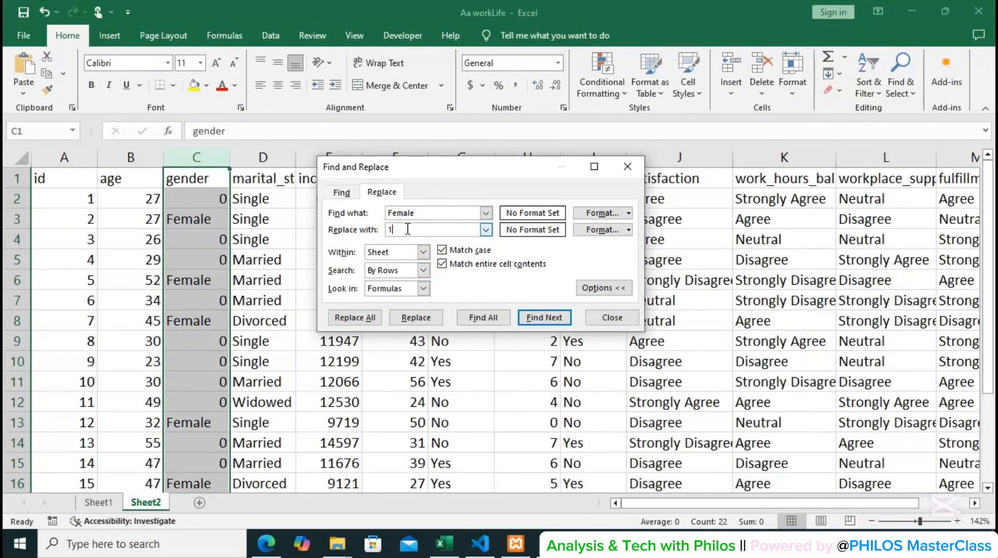
click(365, 319)
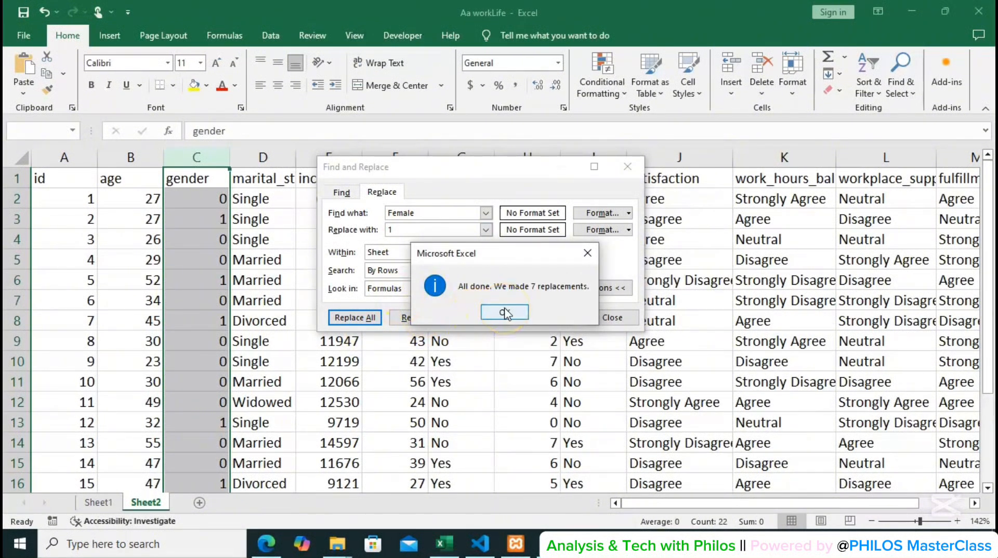
click(504, 312)
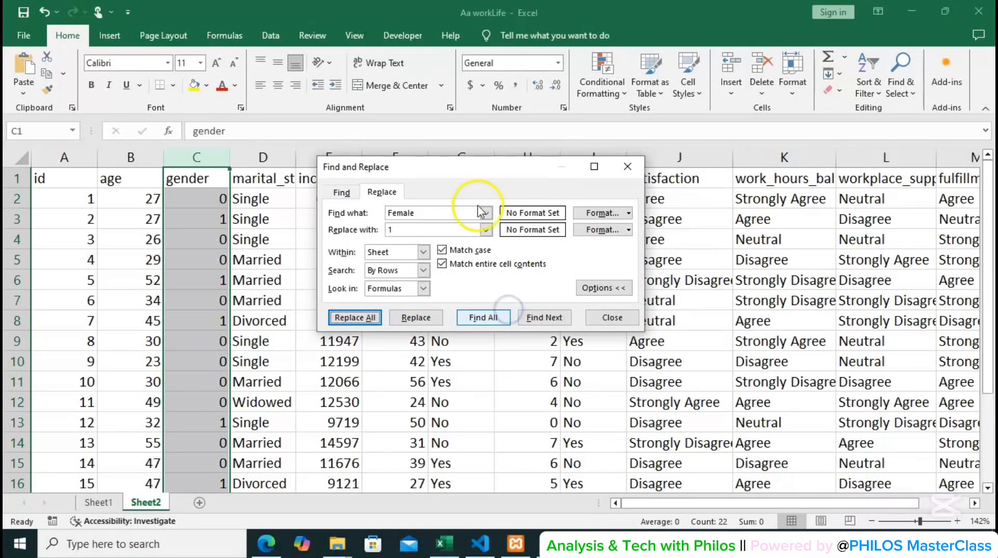
Replace every Single in the marital_status column with 1.
click(263, 156)
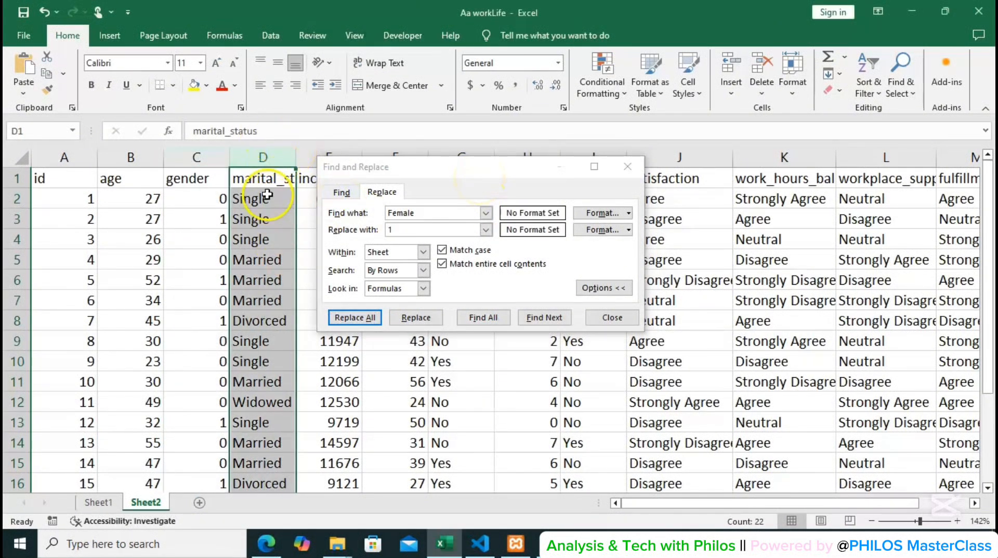
double_click(392, 212)
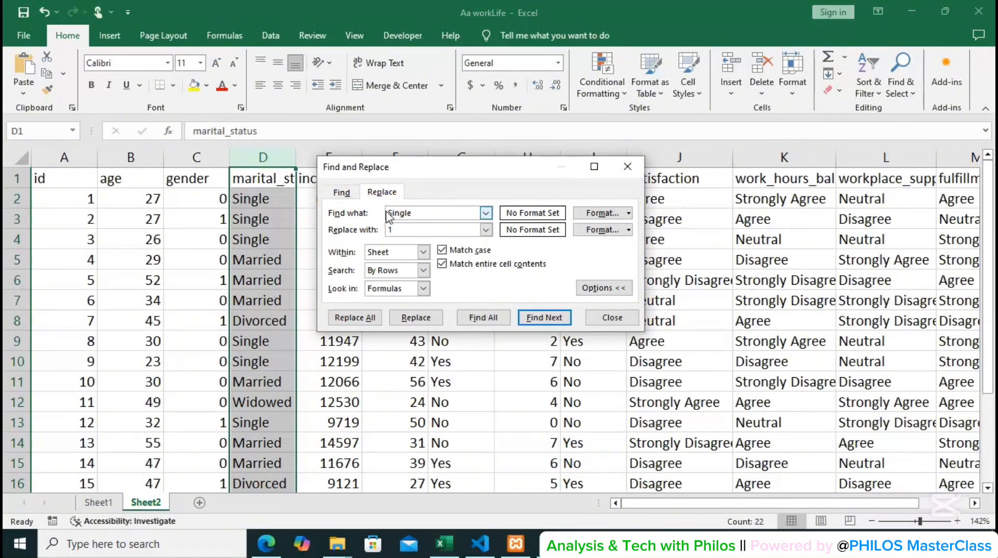
text(Single)
click(368, 317)
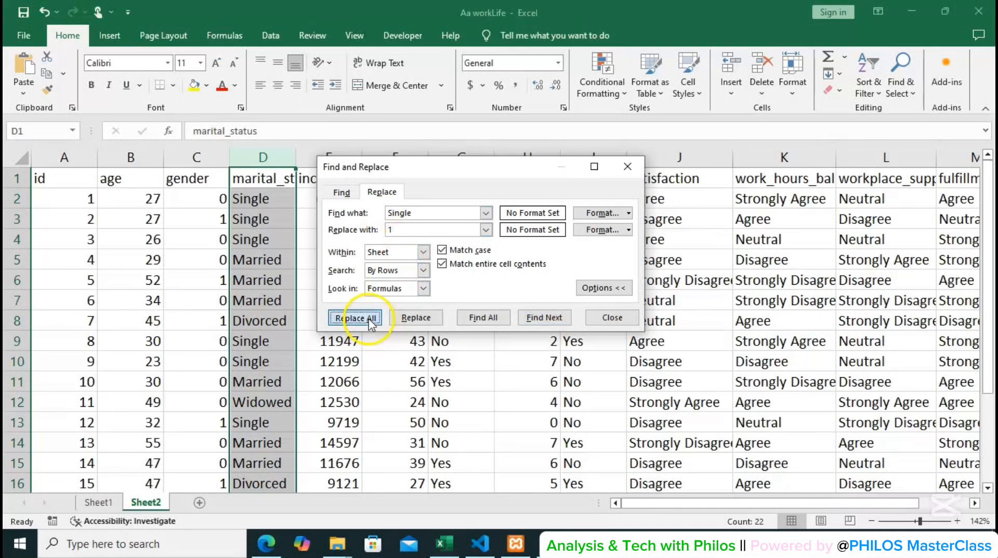
click(505, 313)
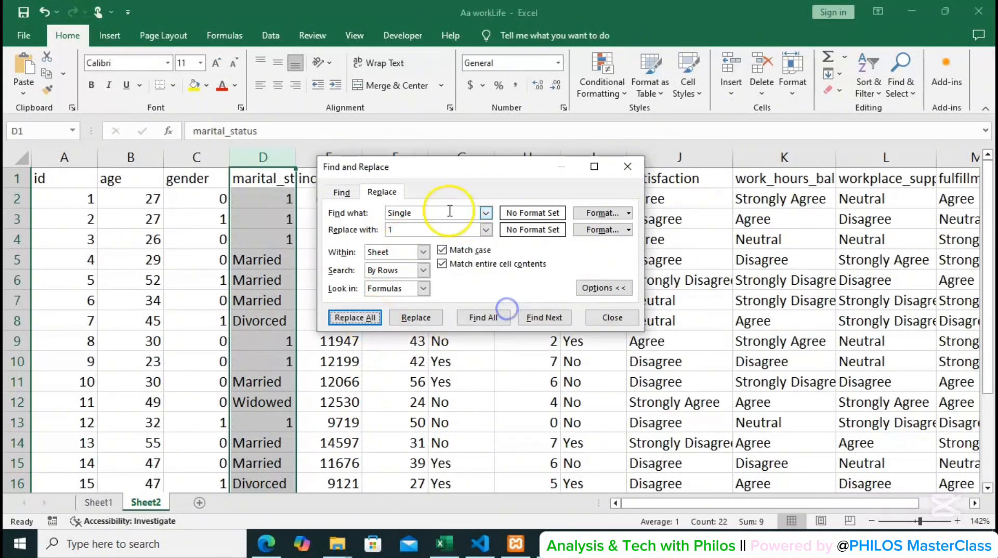
Replace every Married in the marital_status column with 2.
drag(426, 215, 384, 214)
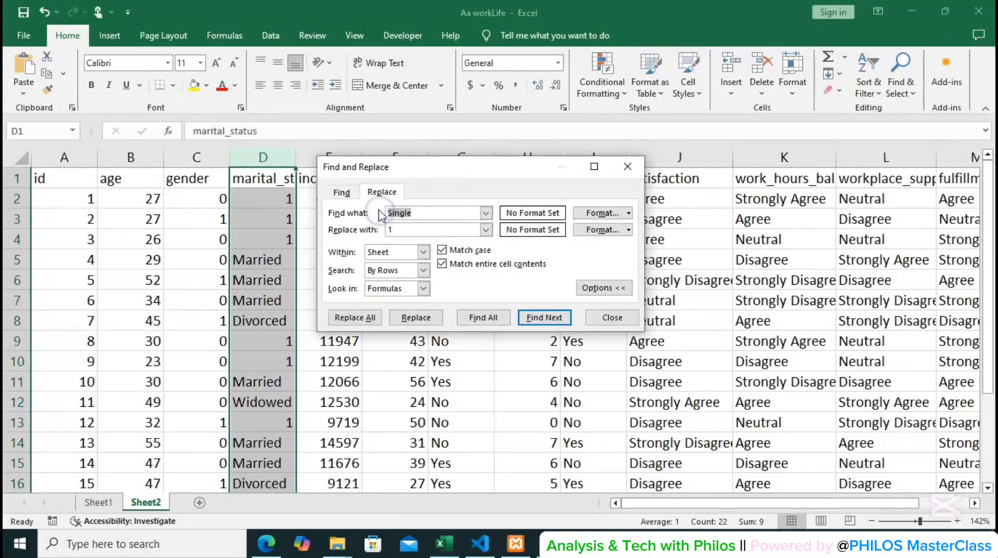
text(Married)
click(401, 229)
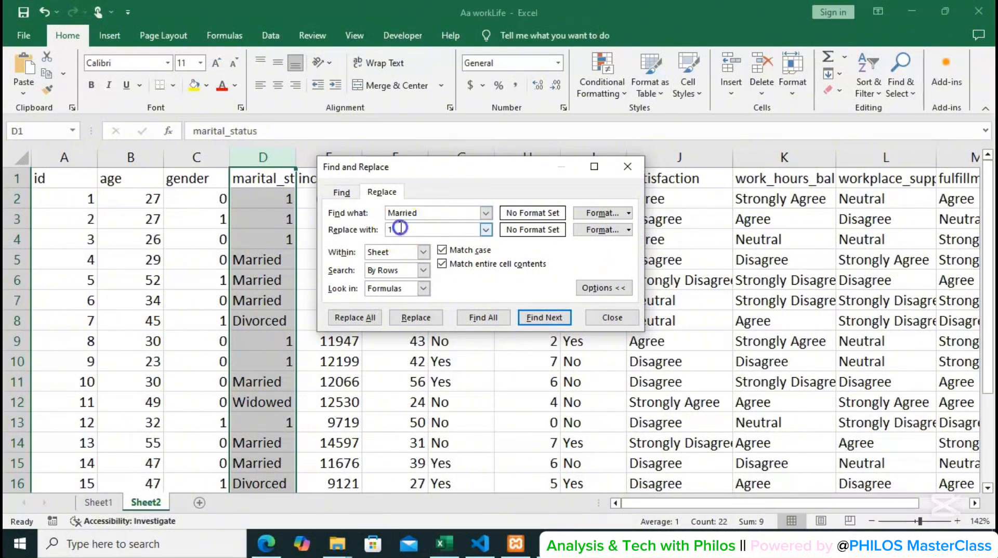
key(BackSpace)
text(2)
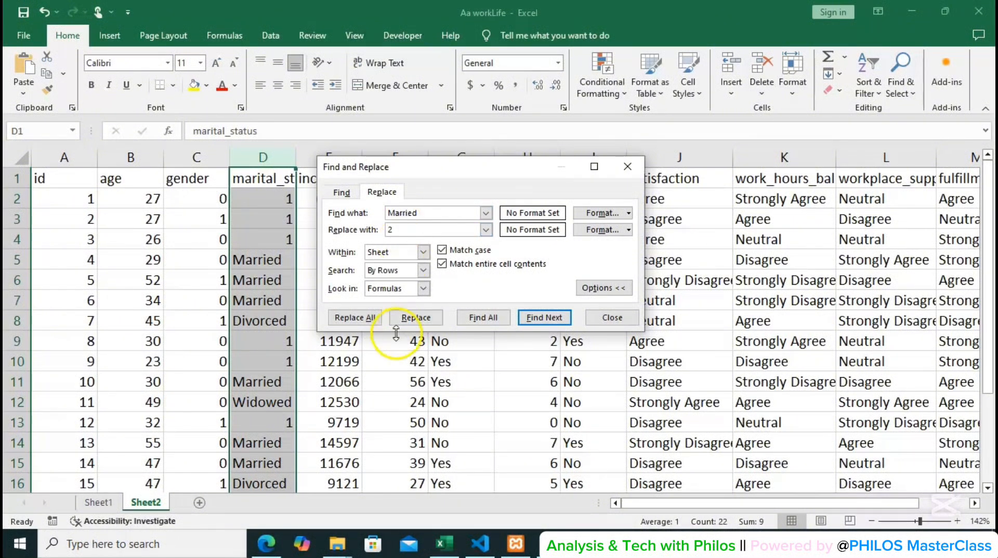
click(356, 317)
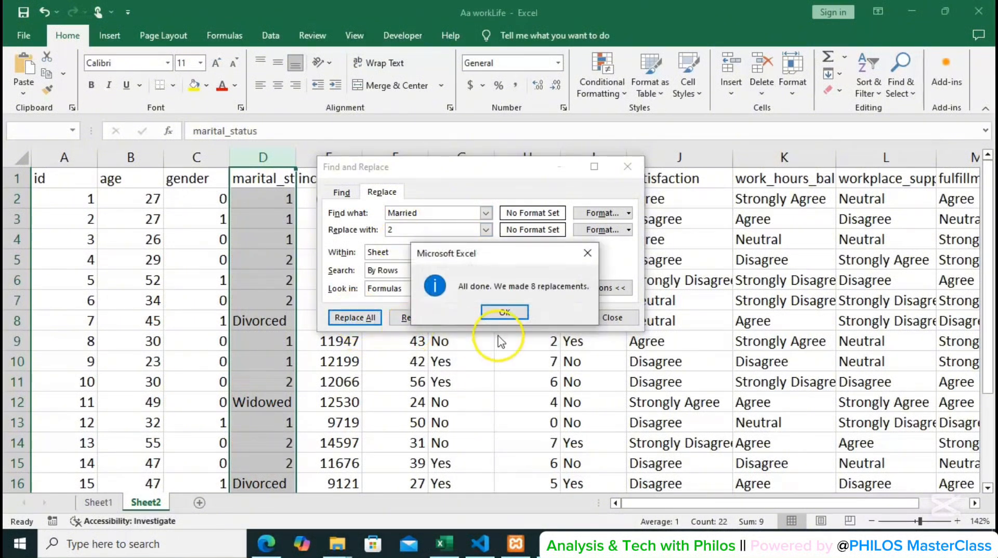
click(503, 313)
Replace every Divorced in the marital_status column with 3.
drag(413, 213, 390, 214)
text(Di)
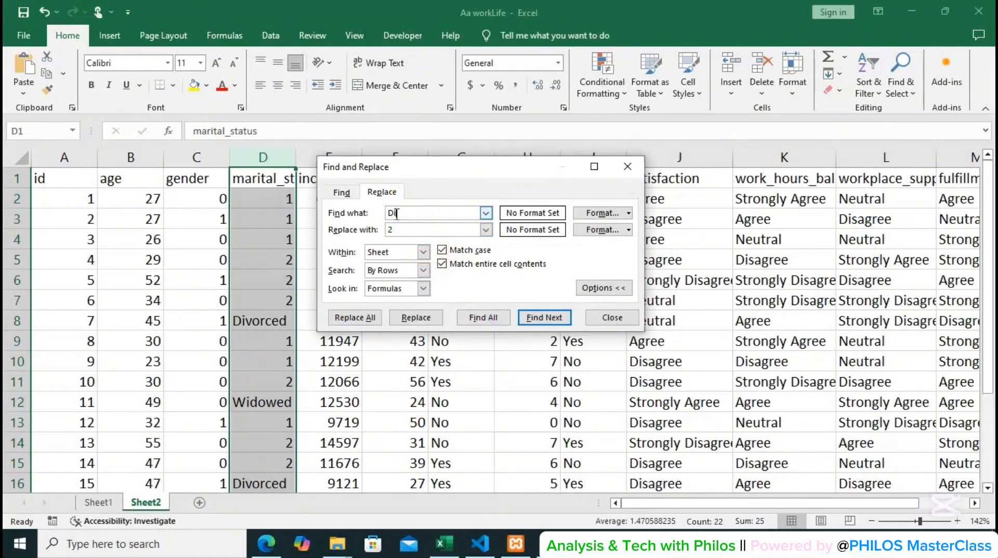
text(vorced)
double_click(390, 229)
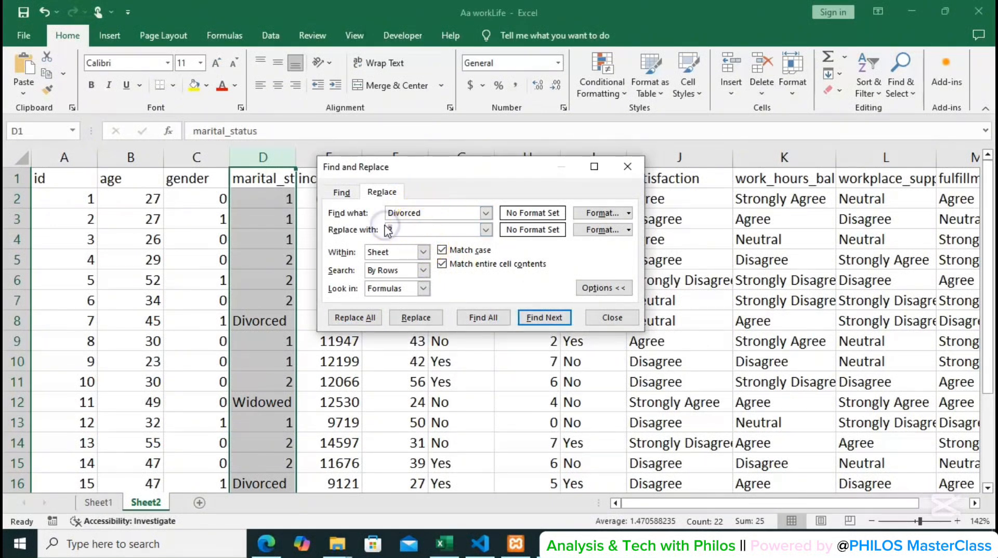
text(3)
click(343, 318)
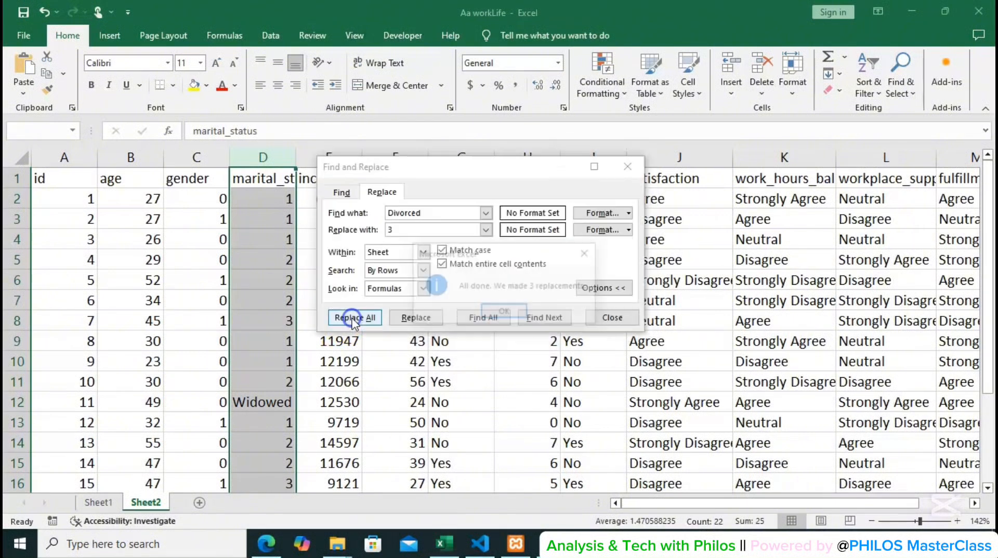
click(489, 313)
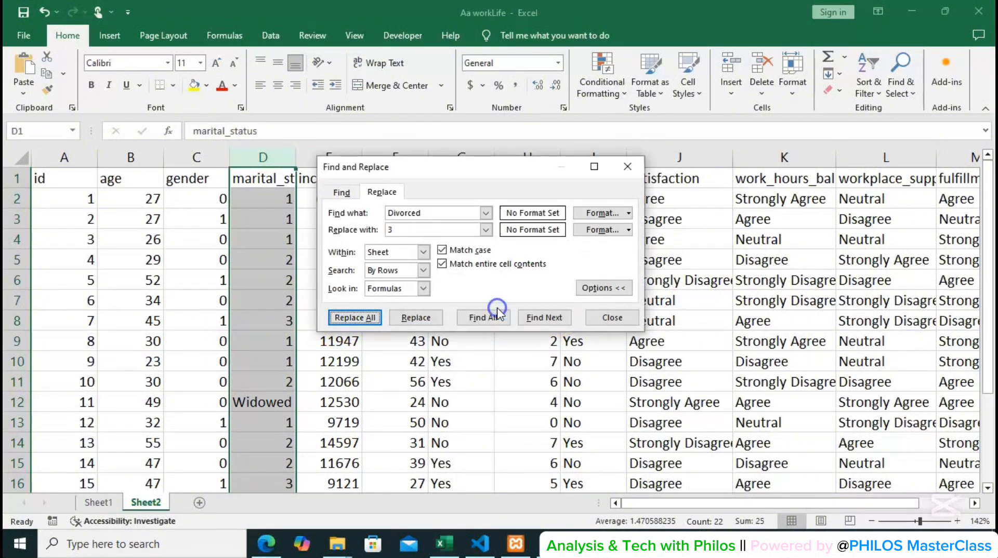
Replace every Widowed in the marital_status column with 4.
double_click(391, 214)
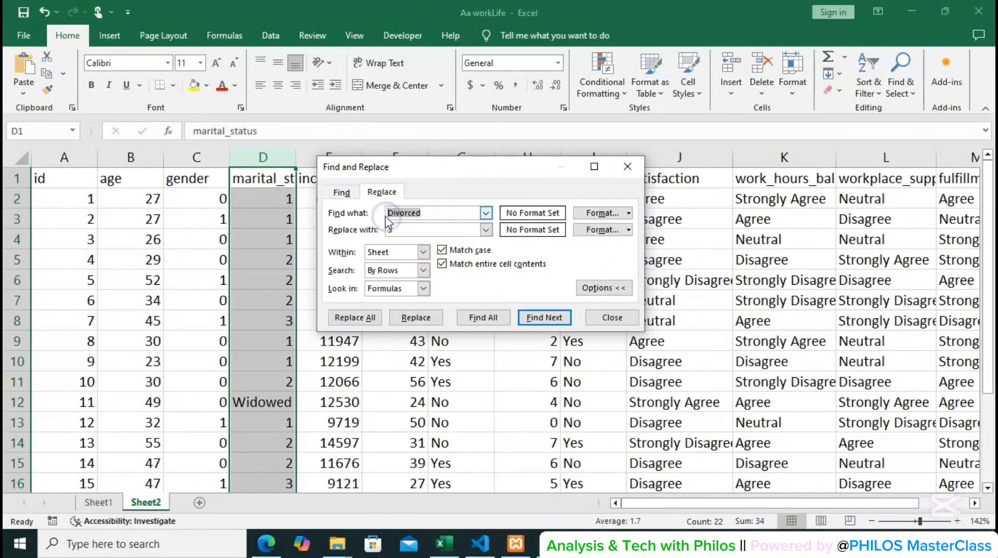
text(Widowed)
click(399, 229)
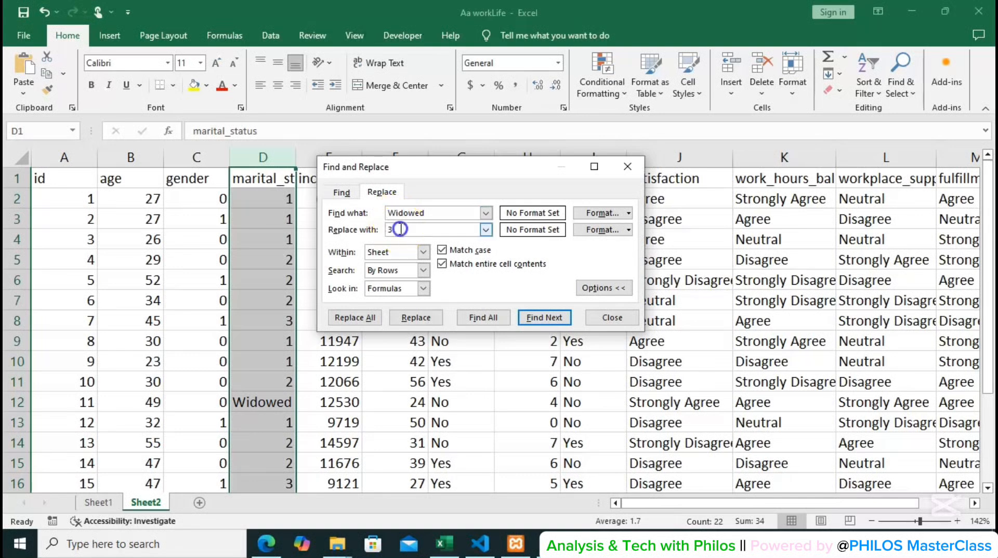
key(BackSpace)
text(4)
click(357, 317)
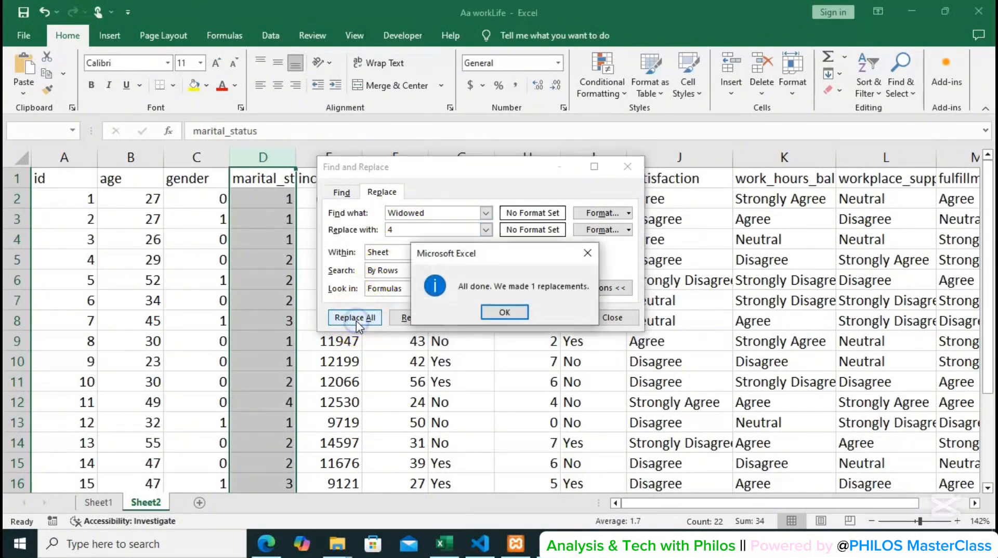
click(501, 313)
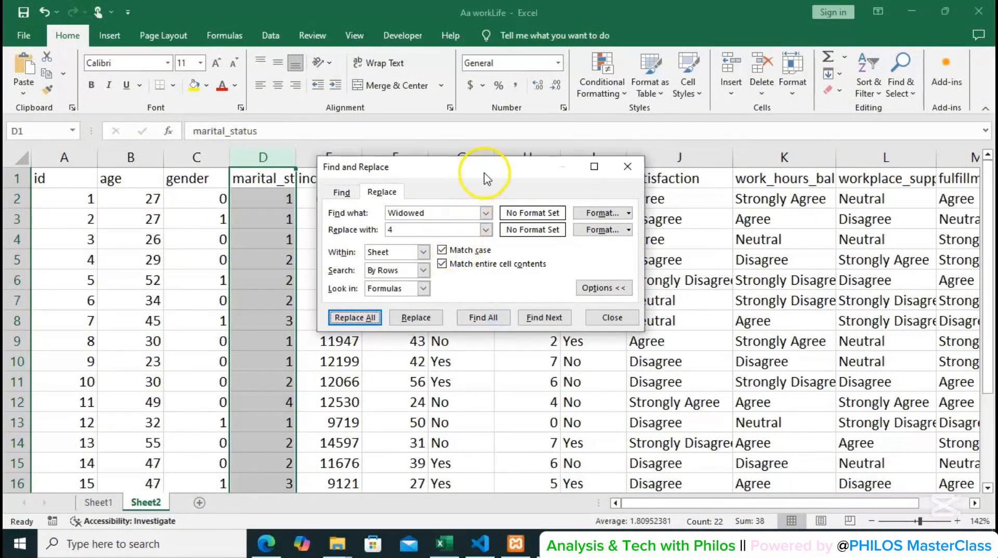
Replace every Yes in the balance and exercise columns with 1.
drag(499, 175, 249, 161)
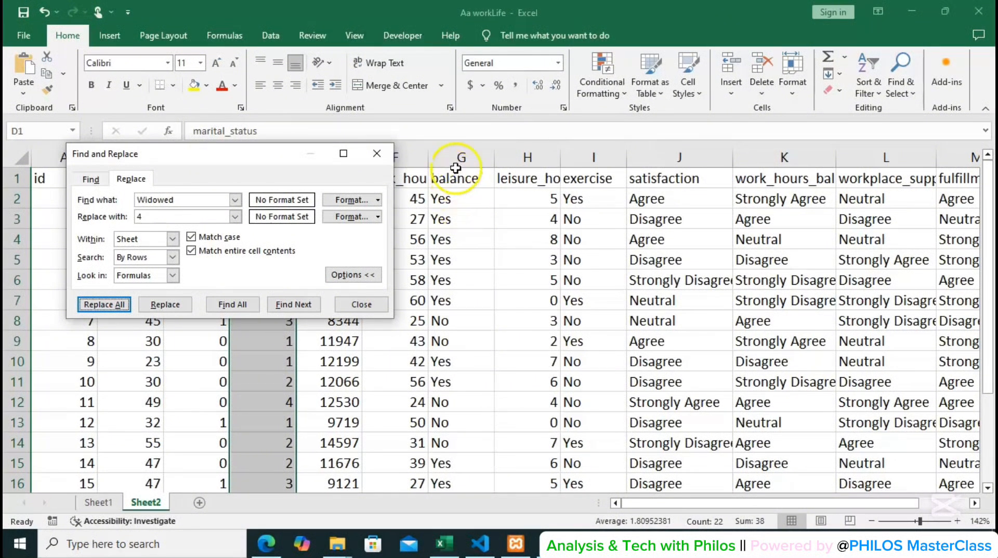
click(468, 156)
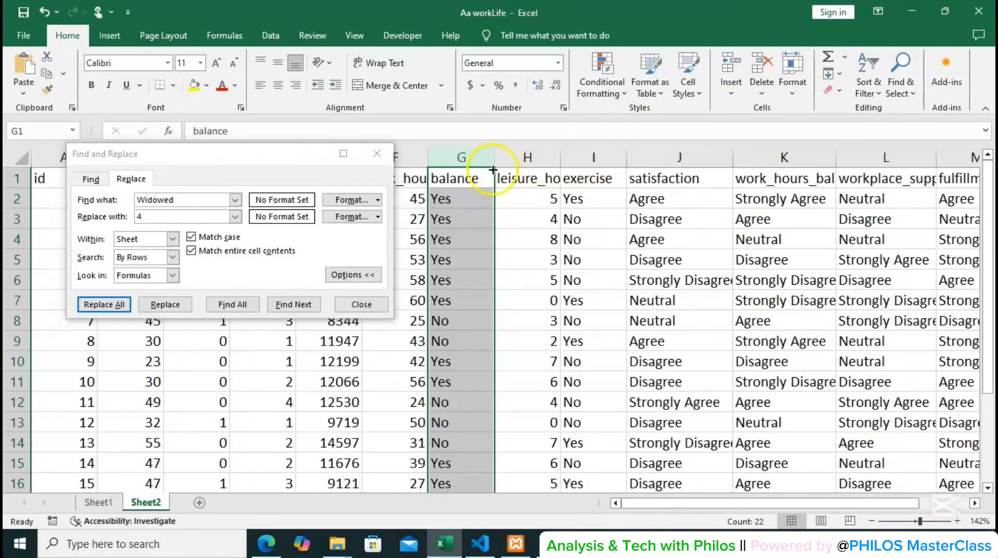
click(592, 156)
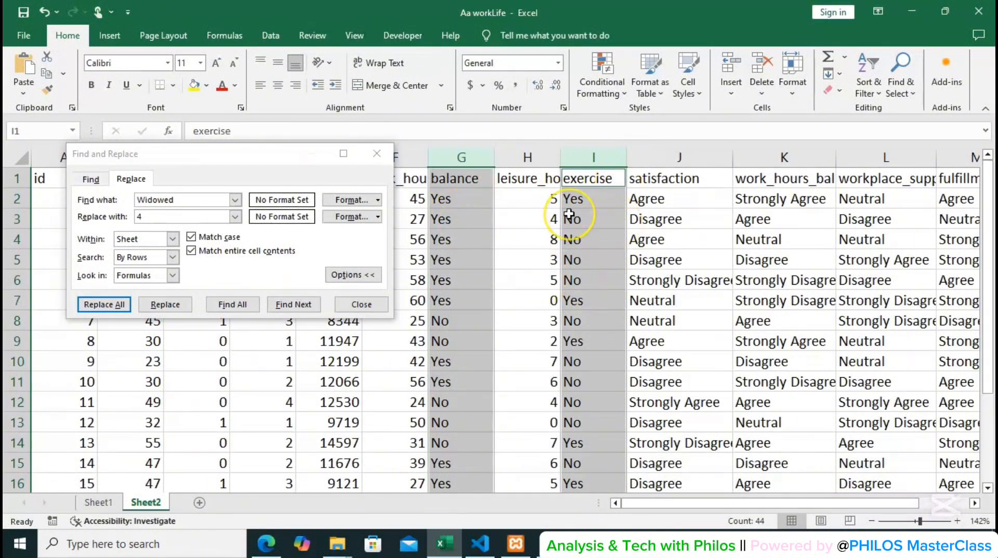
click(173, 200)
drag(174, 200, 140, 201)
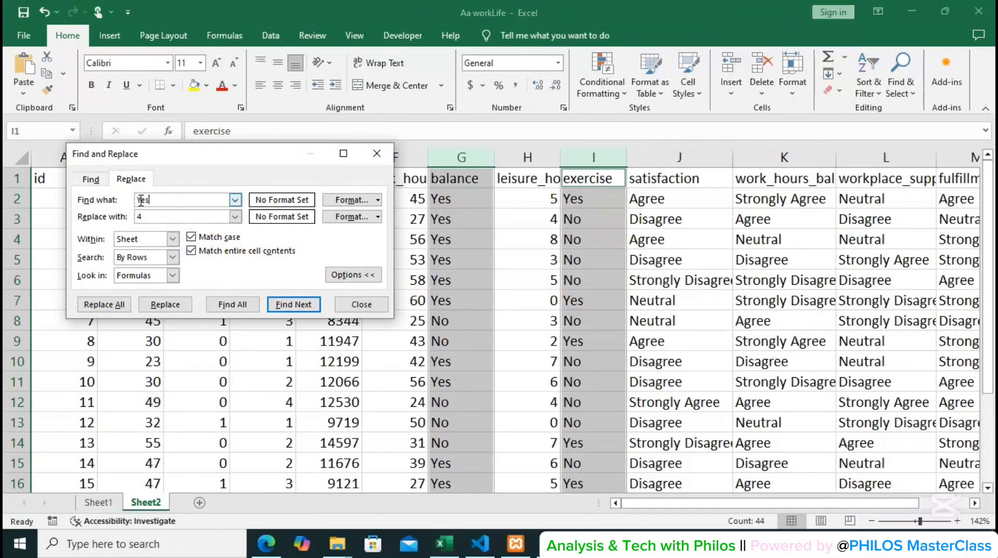
click(156, 221)
key(BackSpace)
text(1)
click(104, 304)
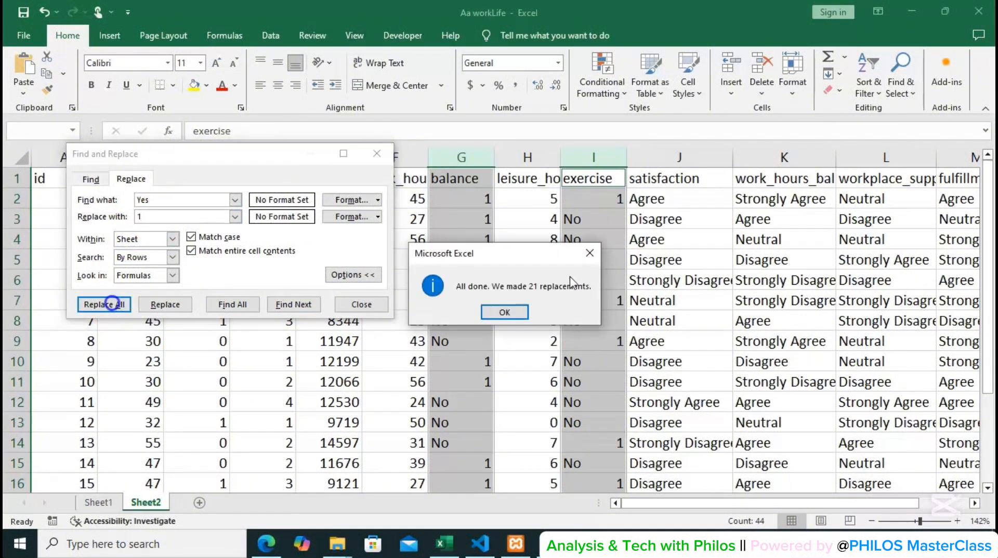
click(507, 313)
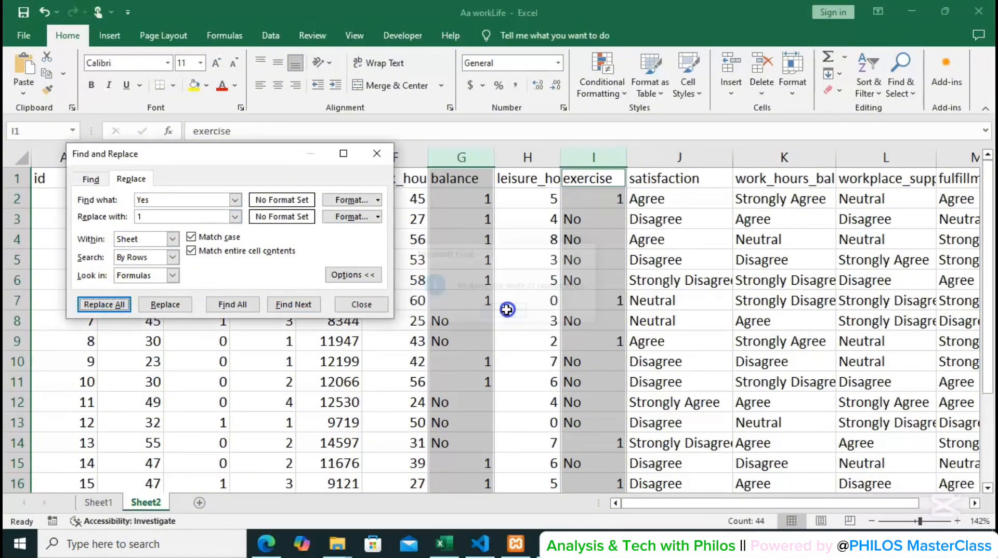
Replace every No in the balance and exercise columns with 0.
click(177, 200)
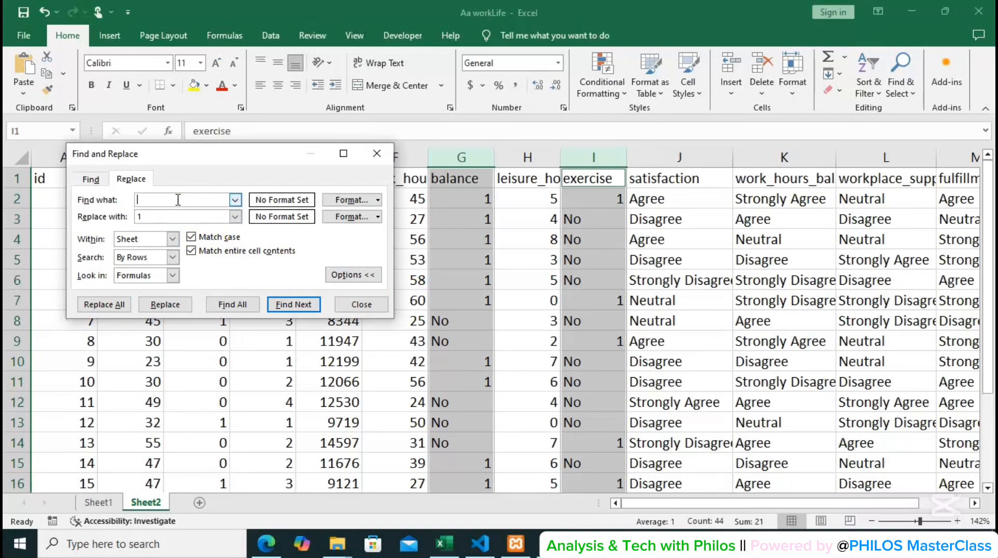
text(No)
click(166, 217)
click(104, 305)
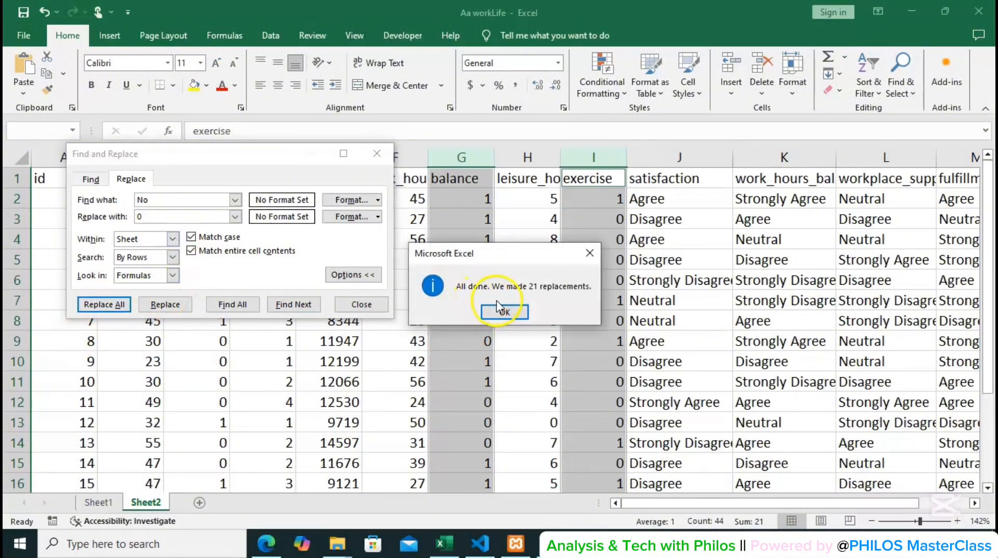
click(513, 314)
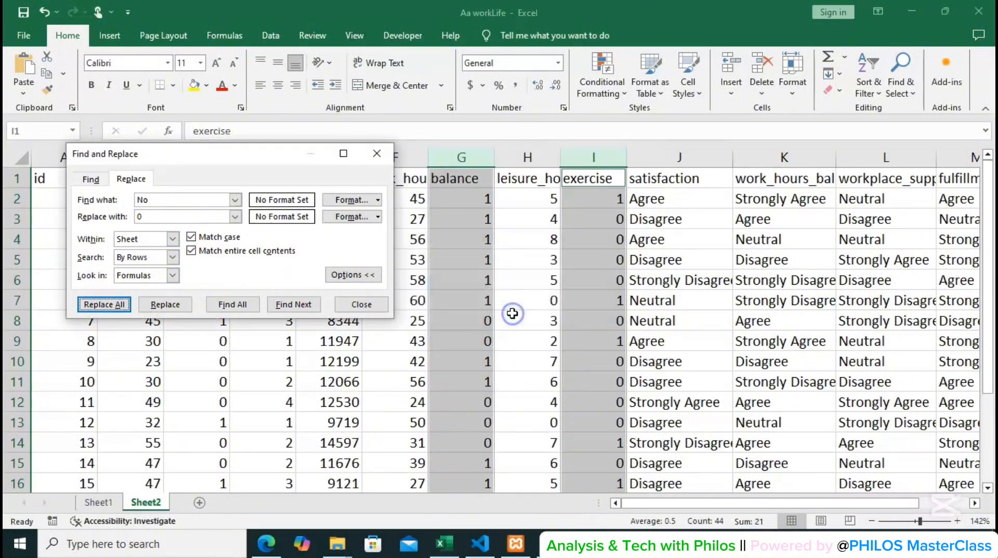
Replace every Strongly Disagree in the satisfaction, work_hours_balance, workplace_support, fulfillment and employer_support columns with 1.
click(691, 156)
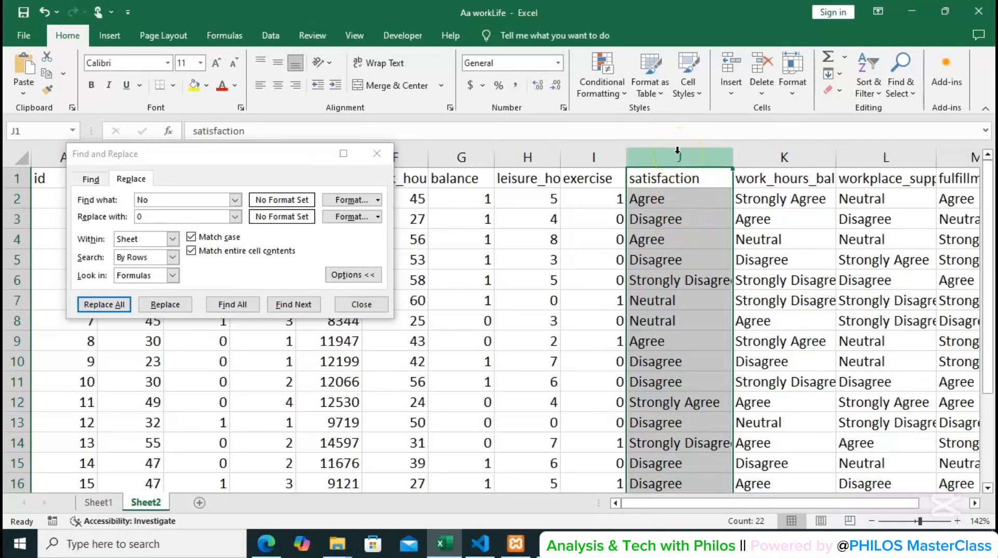
ctrl+click(793, 154)
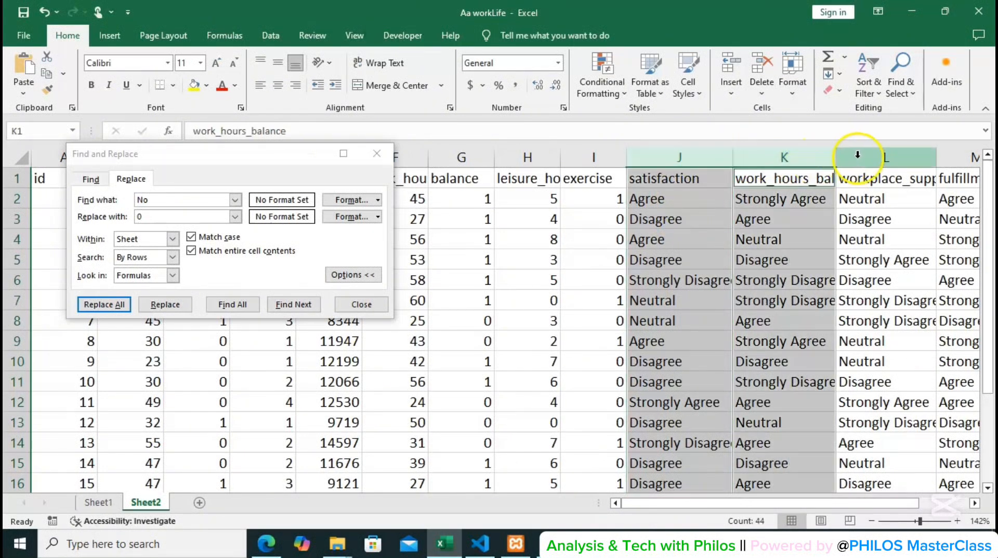
ctrl+click(886, 156)
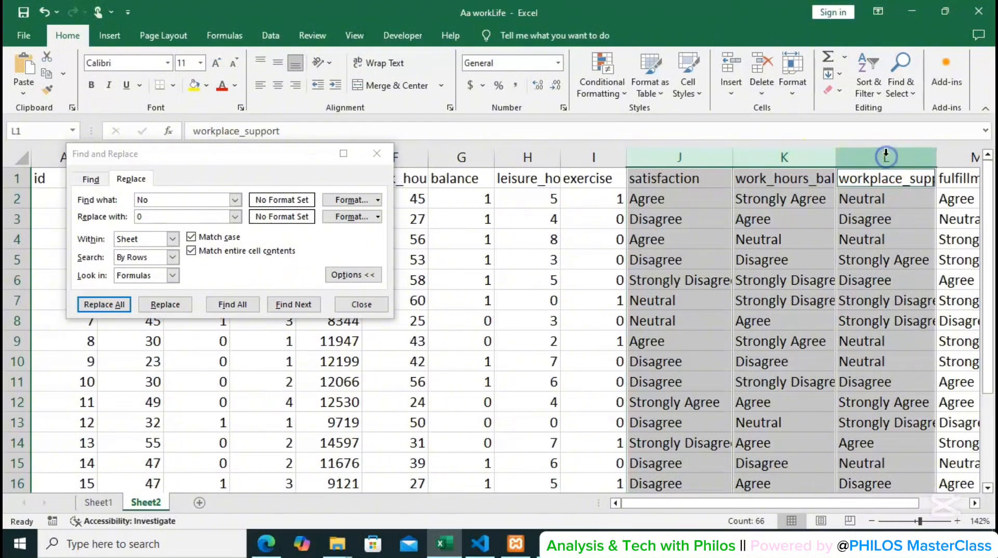
ctrl+click(948, 155)
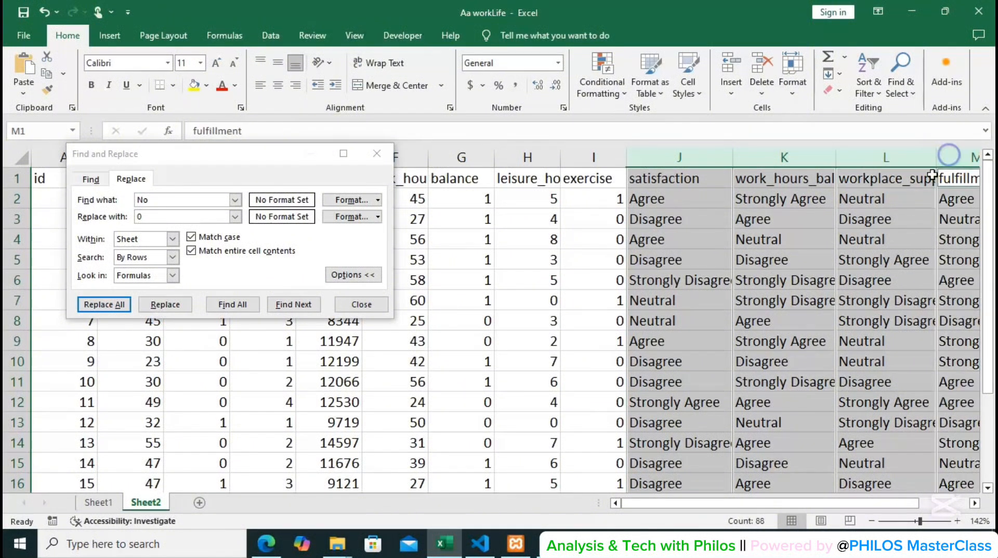
drag(803, 507, 887, 511)
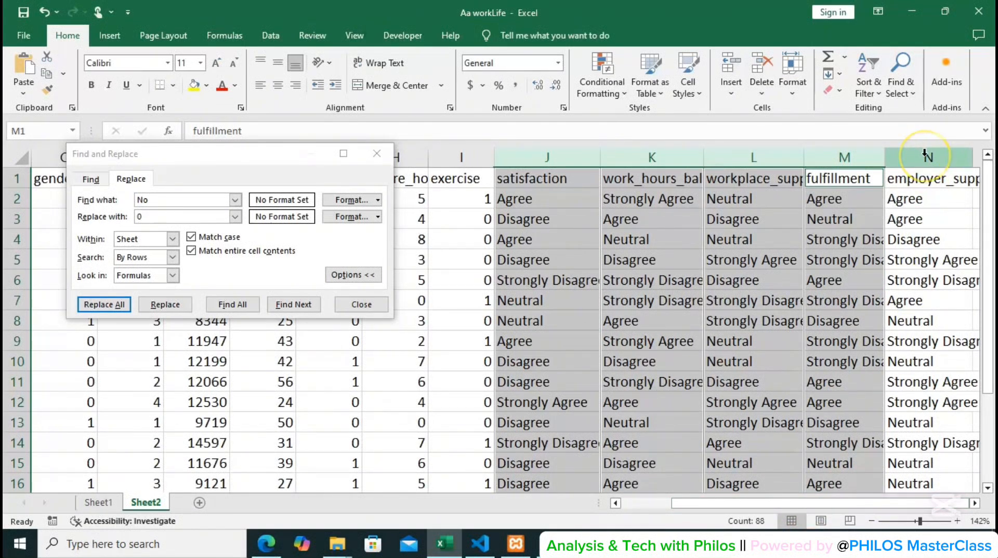
ctrl+click(925, 155)
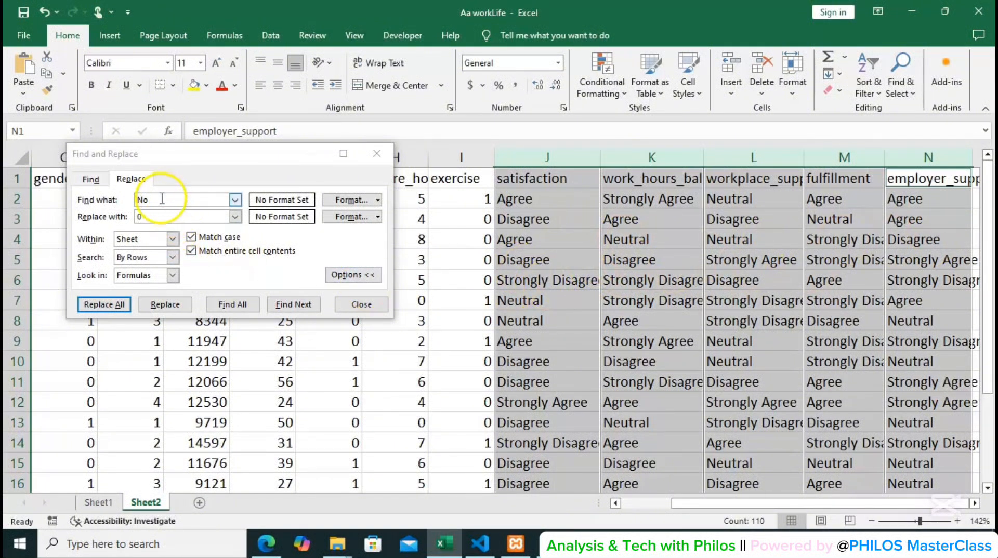
click(144, 200)
key(BackSpace)
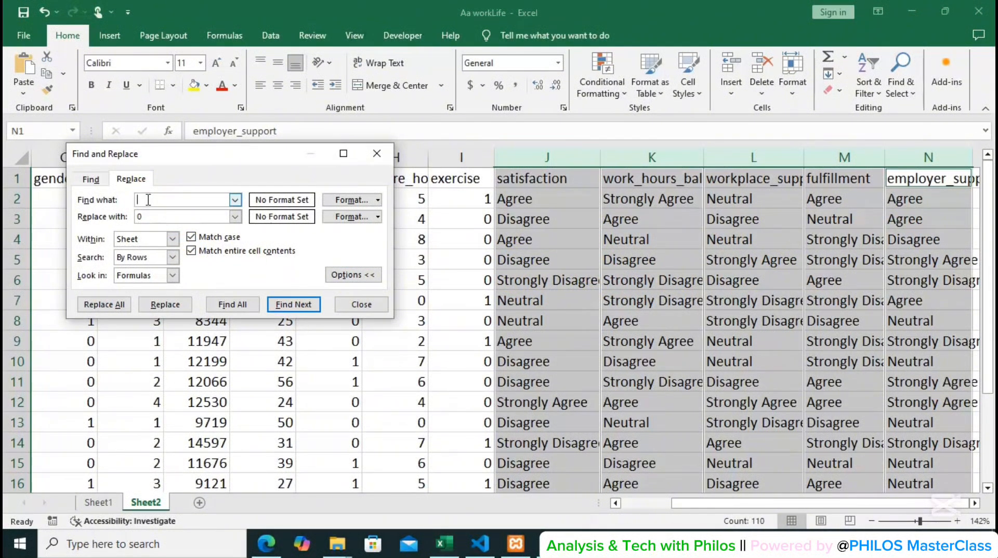
text(Strongly Disagree)
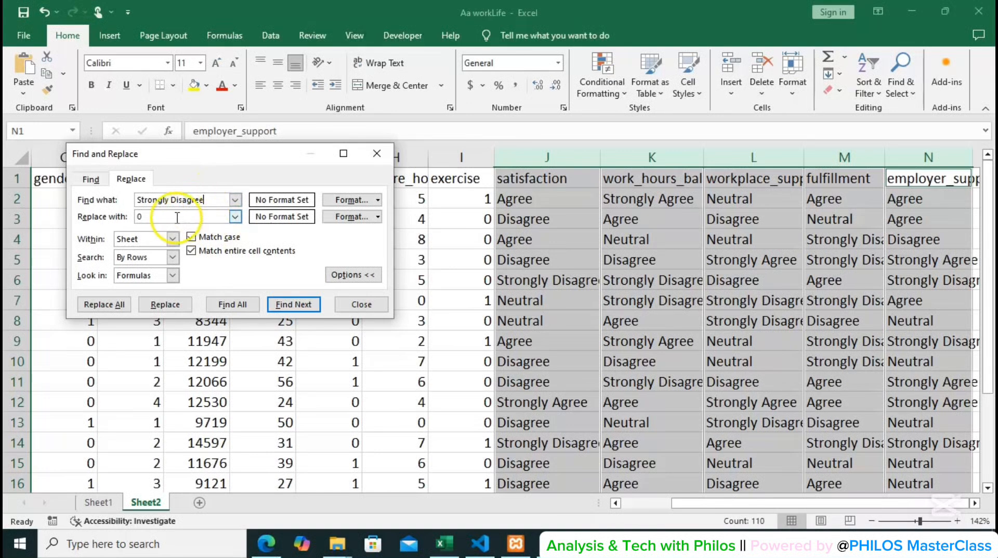
click(163, 217)
key(BackSpace)
text(1)
click(125, 304)
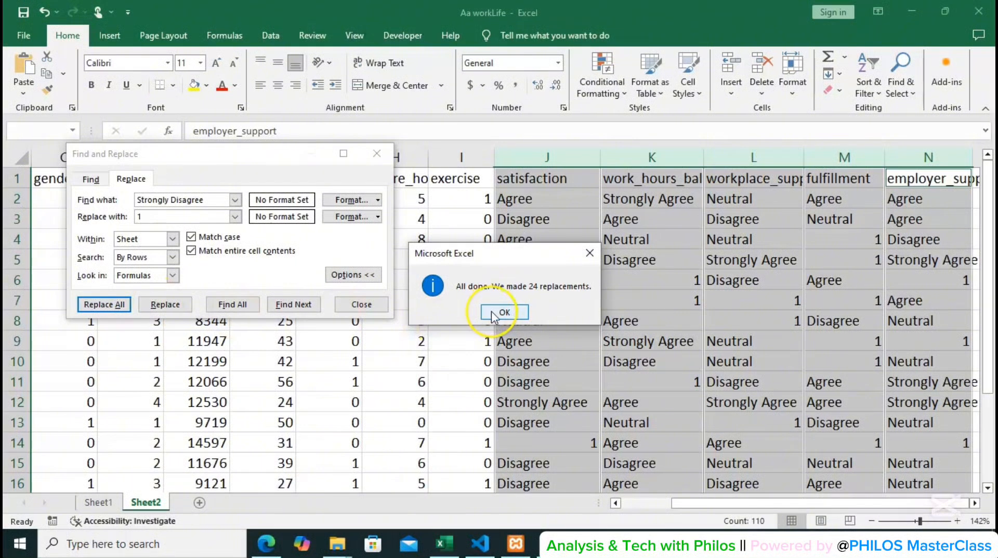
click(493, 313)
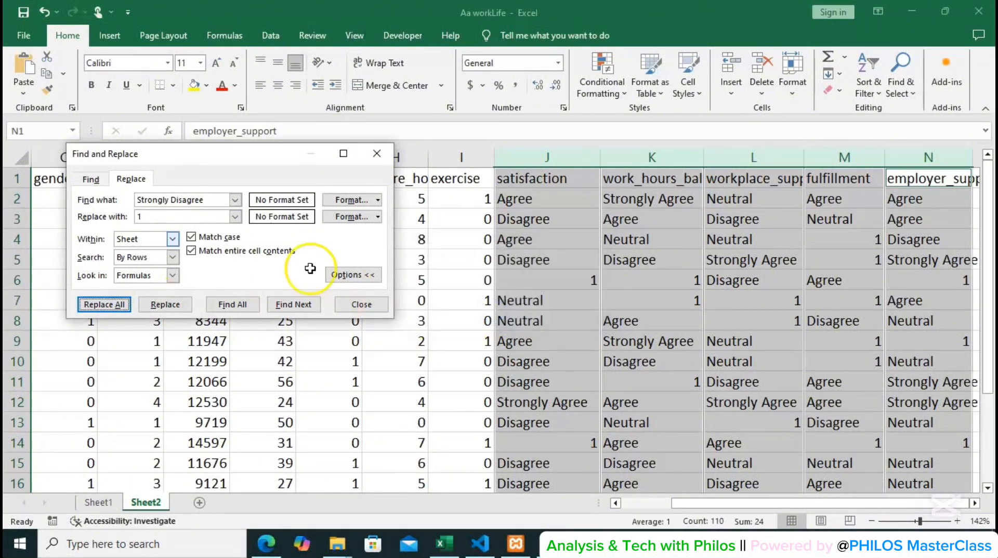
Replace every Disagree in the five columns from satisfaction to employer_support with 2.
click(171, 204)
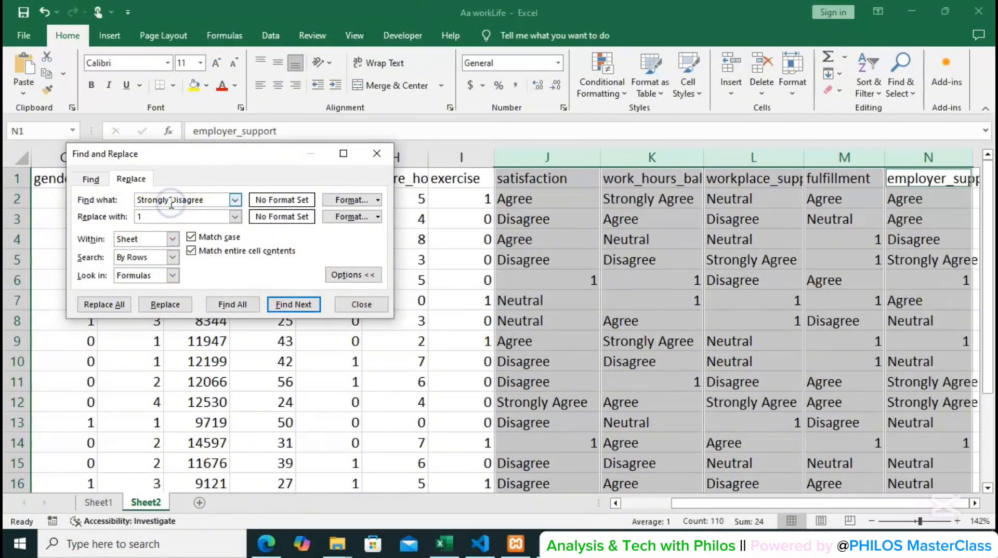
drag(136, 201, 204, 200)
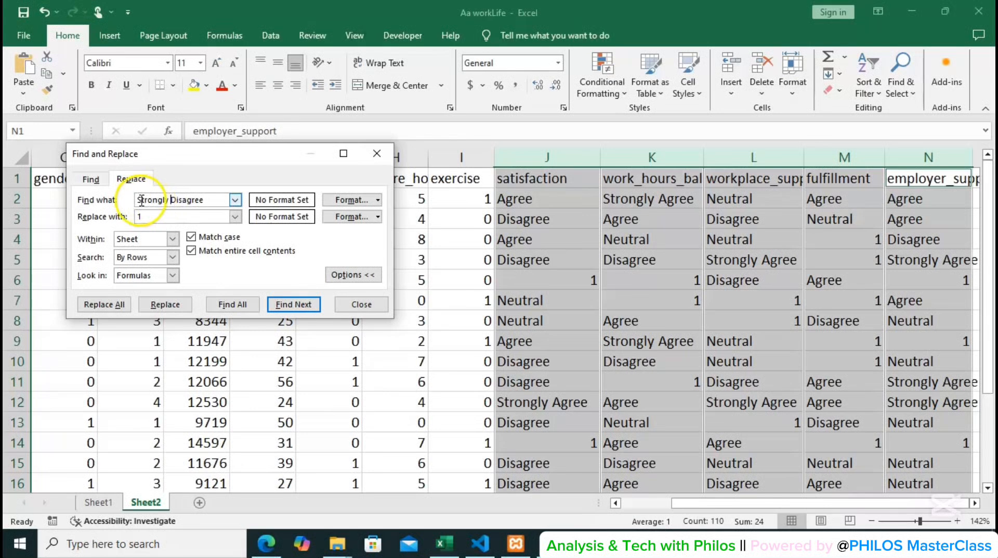
text(Disagree)
click(158, 216)
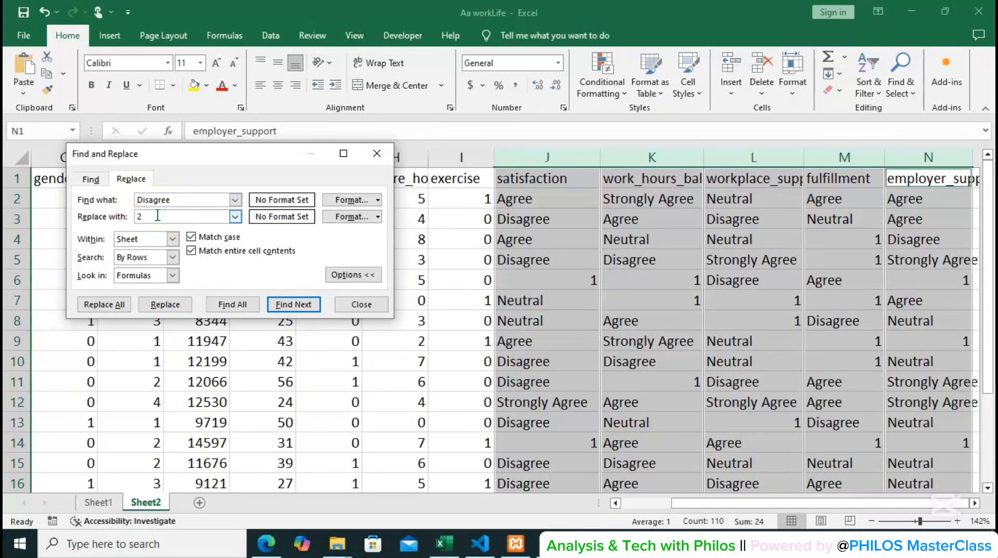
text(2)
click(104, 304)
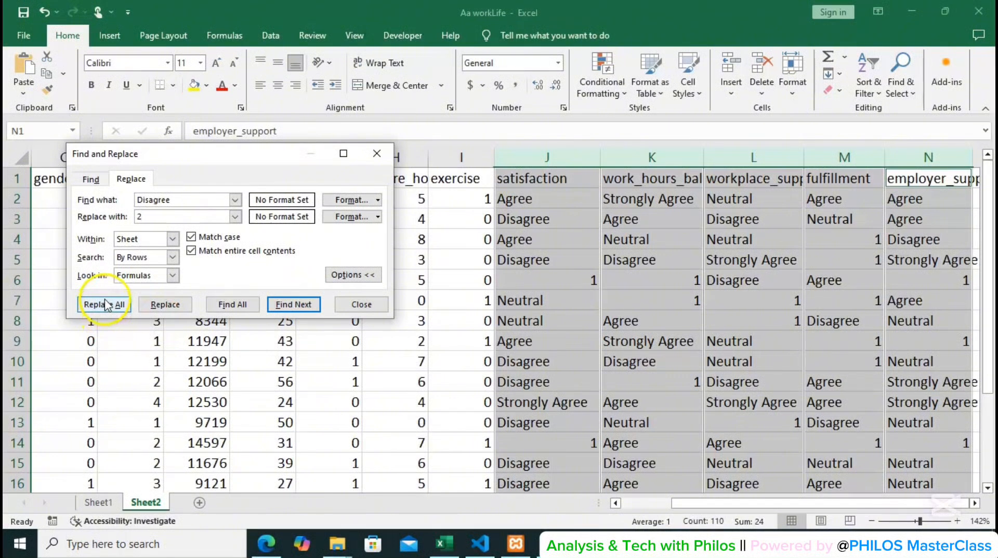
click(105, 304)
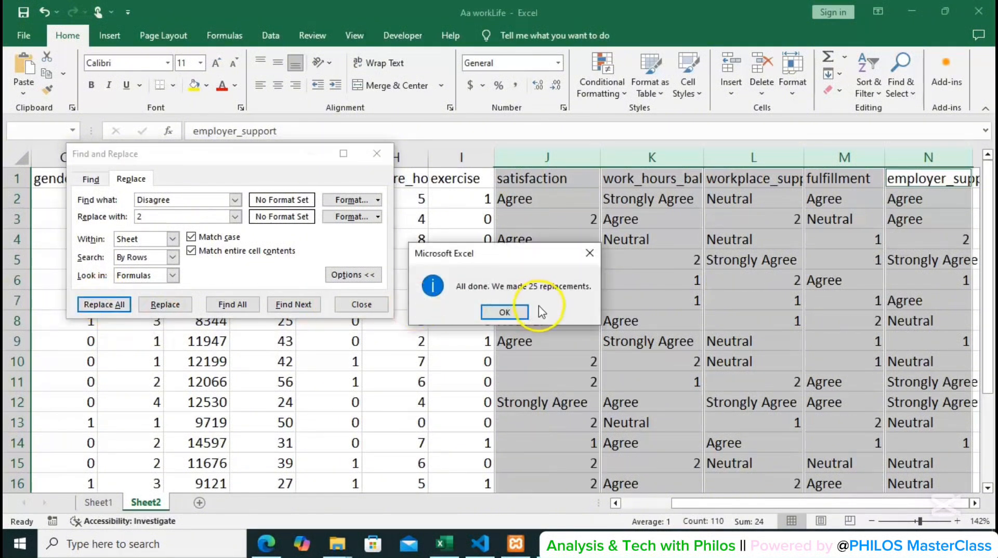
click(505, 311)
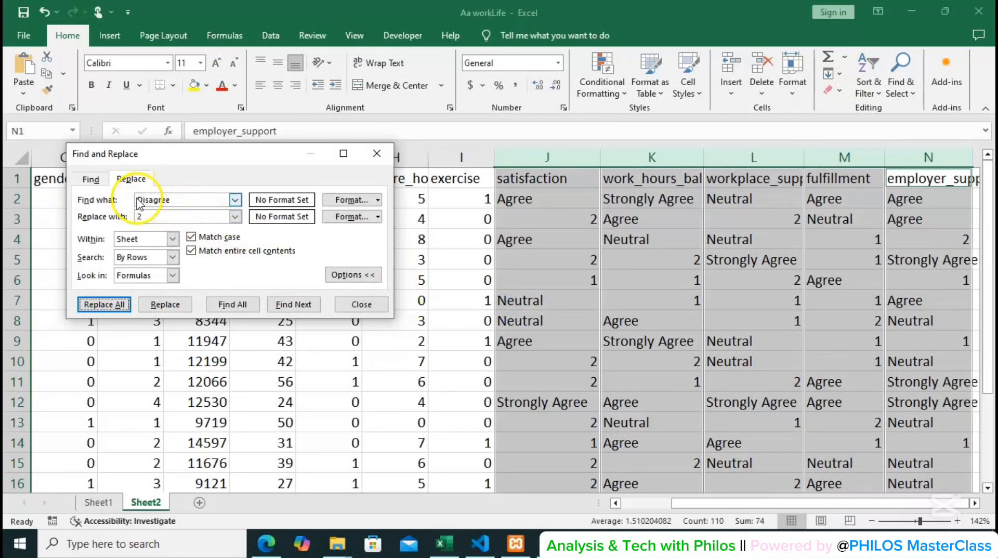
Replace every Neutral in the five columns from satisfaction to employer_support with 3.
double_click(156, 201)
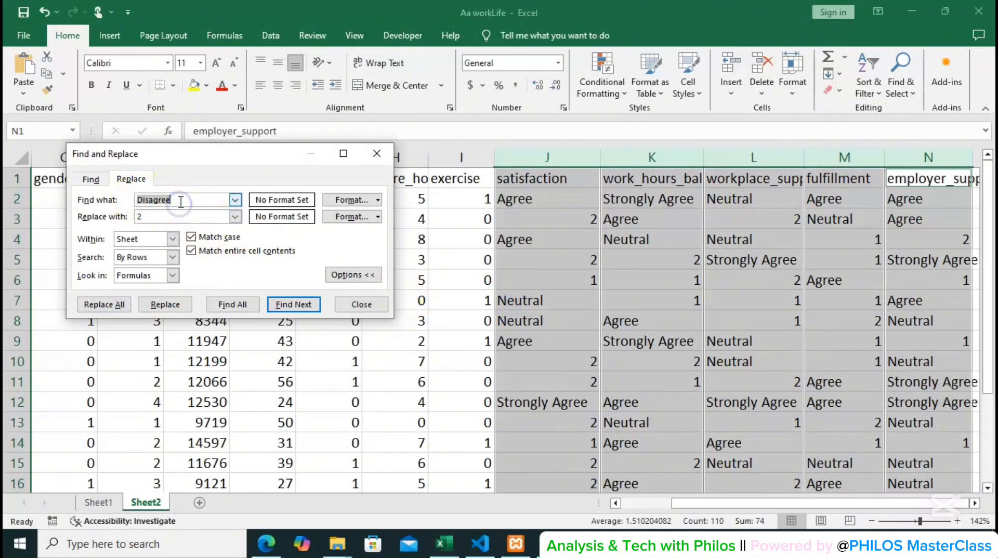
text(Neutral)
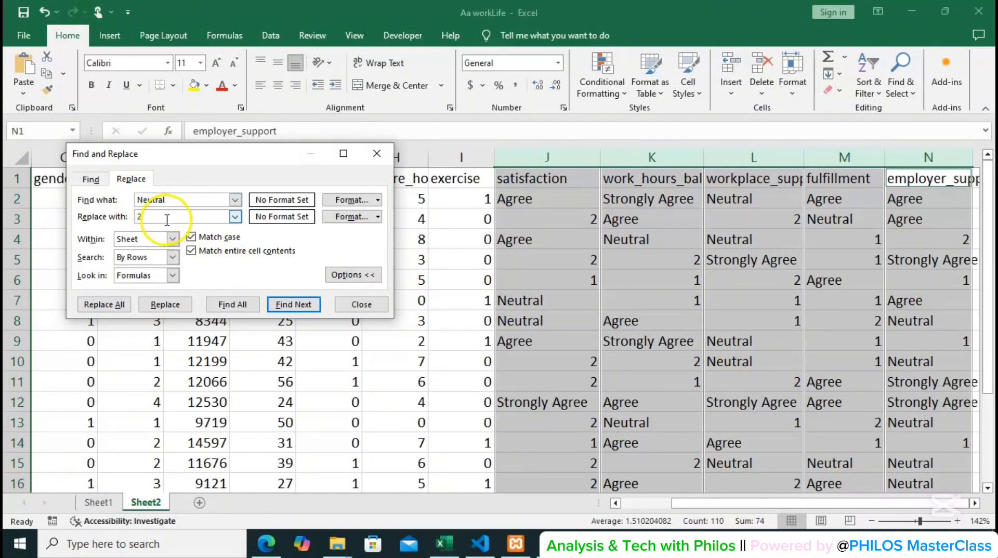
double_click(163, 216)
key(BackSpace)
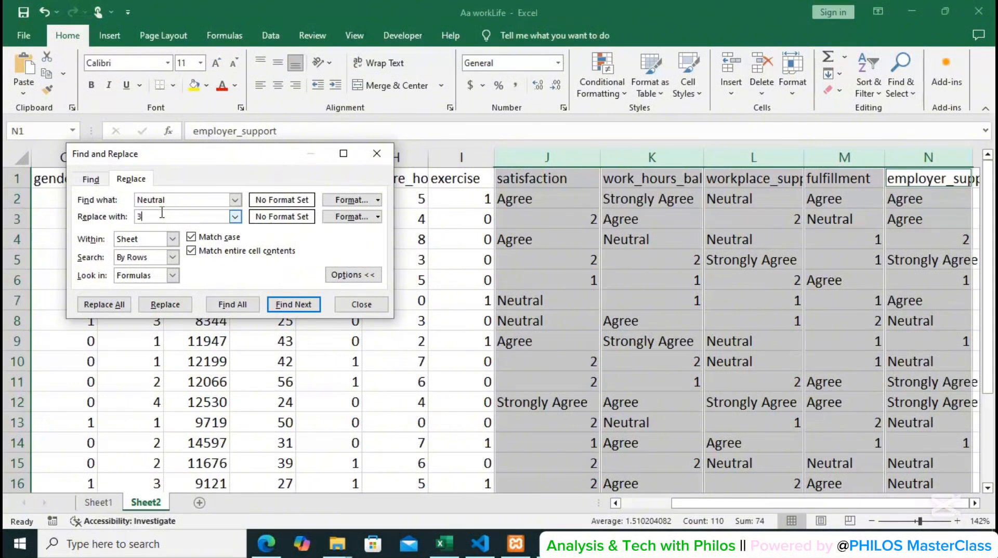
click(117, 304)
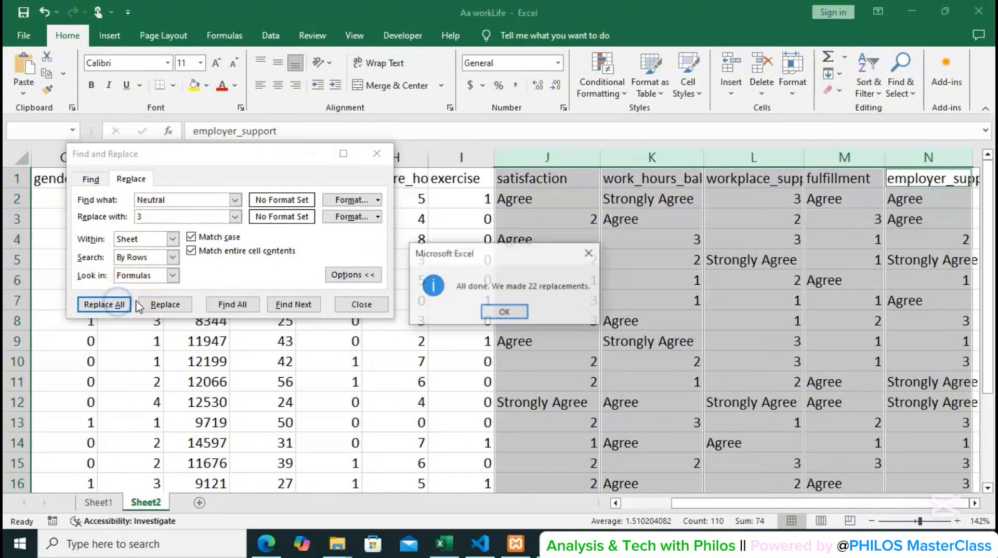
click(506, 310)
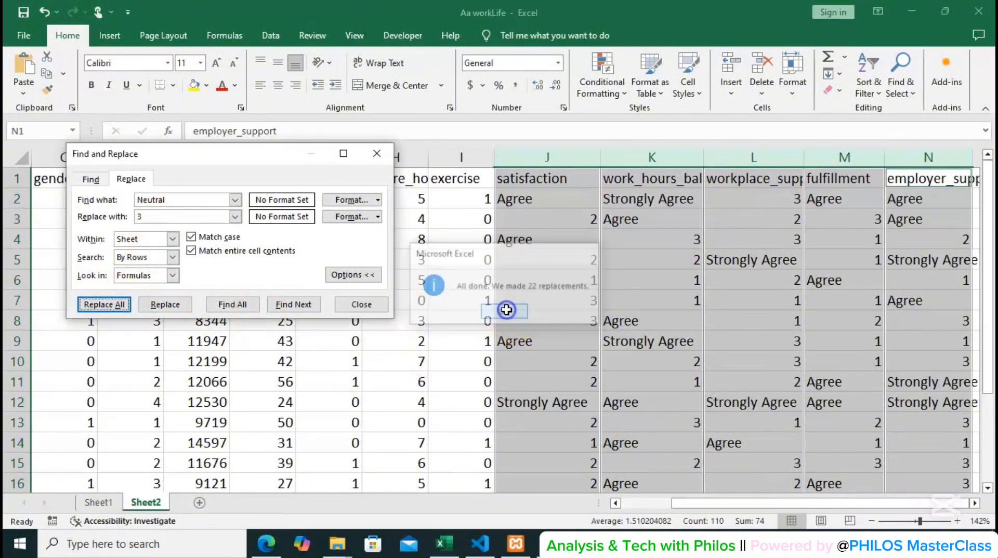
Try to replace every lowercase "agree" in the columns from satisfaction to employer_support with 4, matching case.
drag(172, 200, 133, 195)
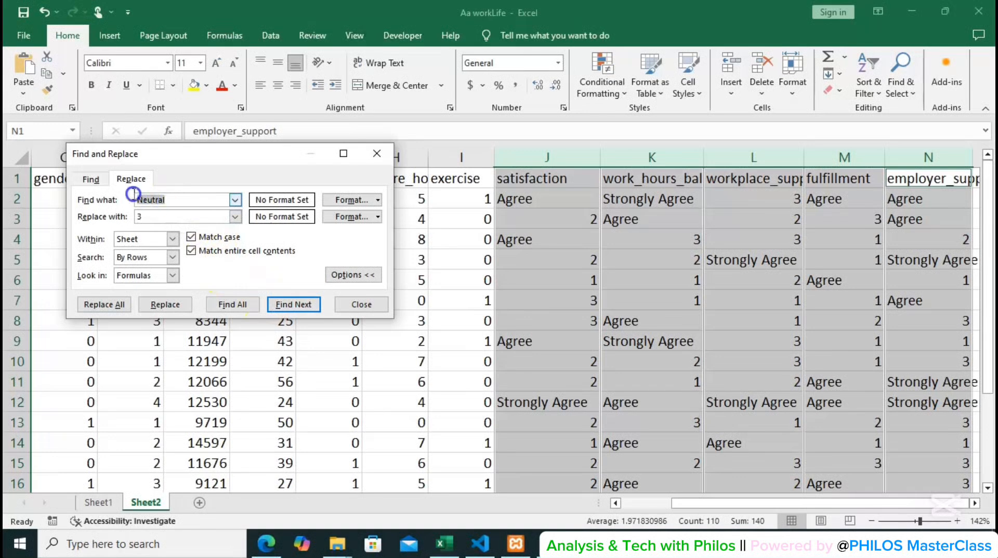
text(agree)
click(145, 218)
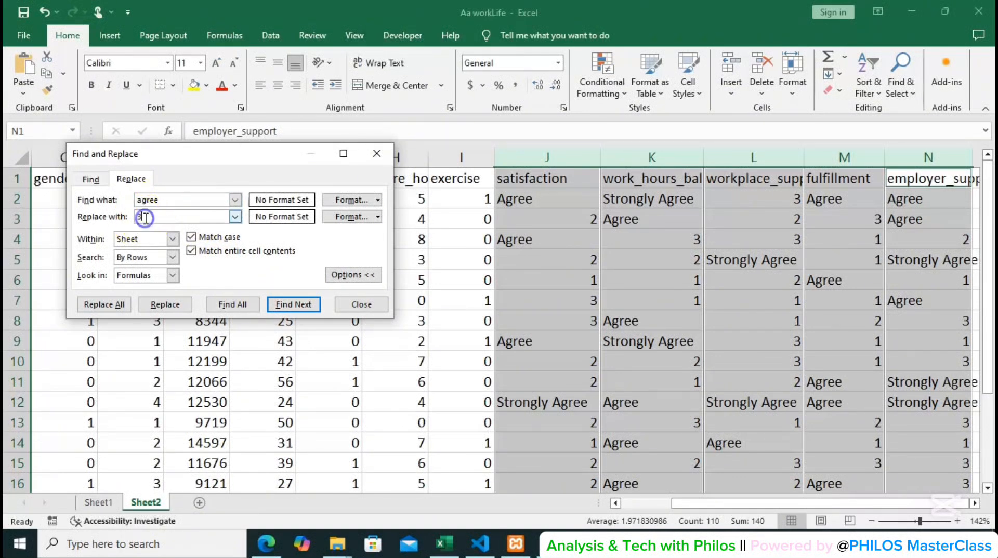
text(4)
click(118, 309)
click(116, 307)
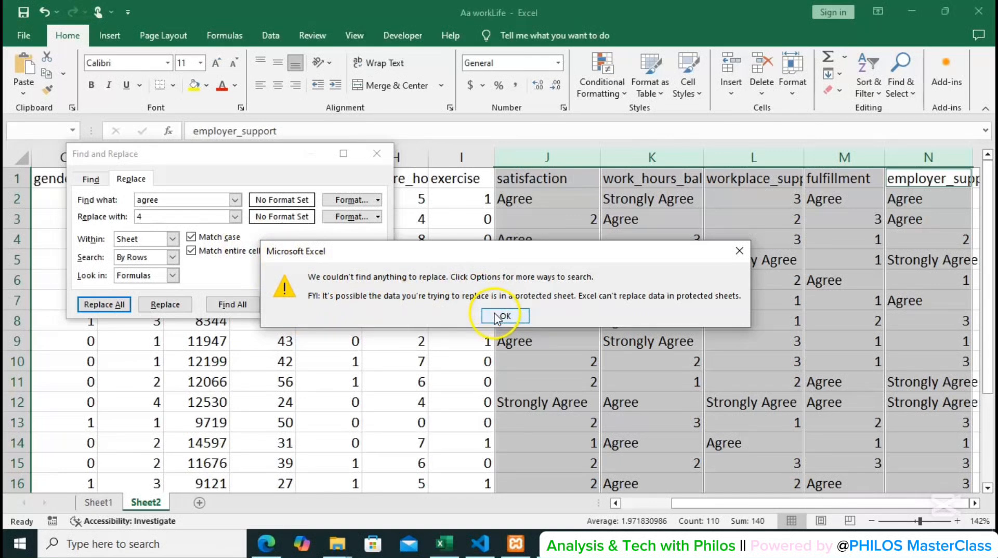
click(499, 316)
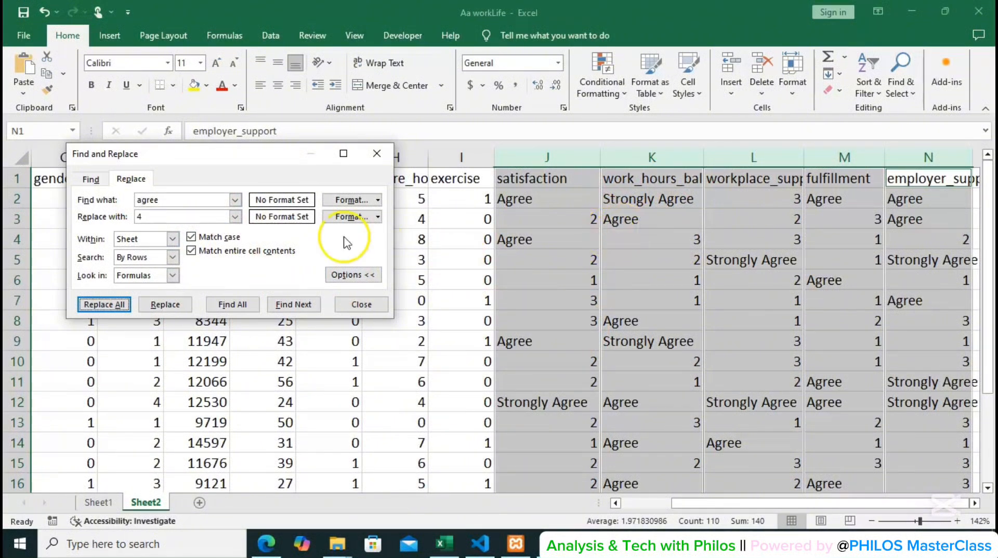
Turn off case matching and replace every Agree in the columns from satisfaction to employer_support with 4.
click(144, 199)
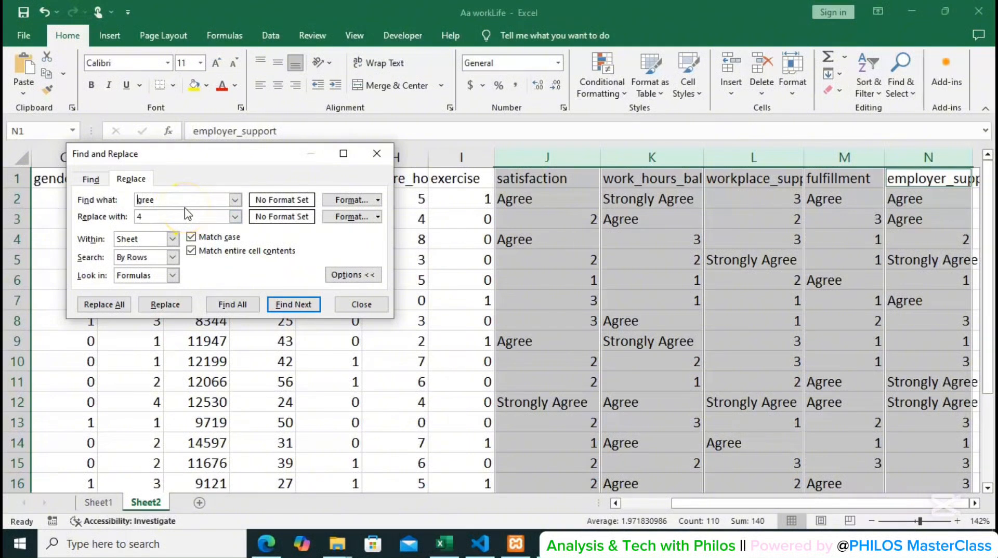
click(192, 236)
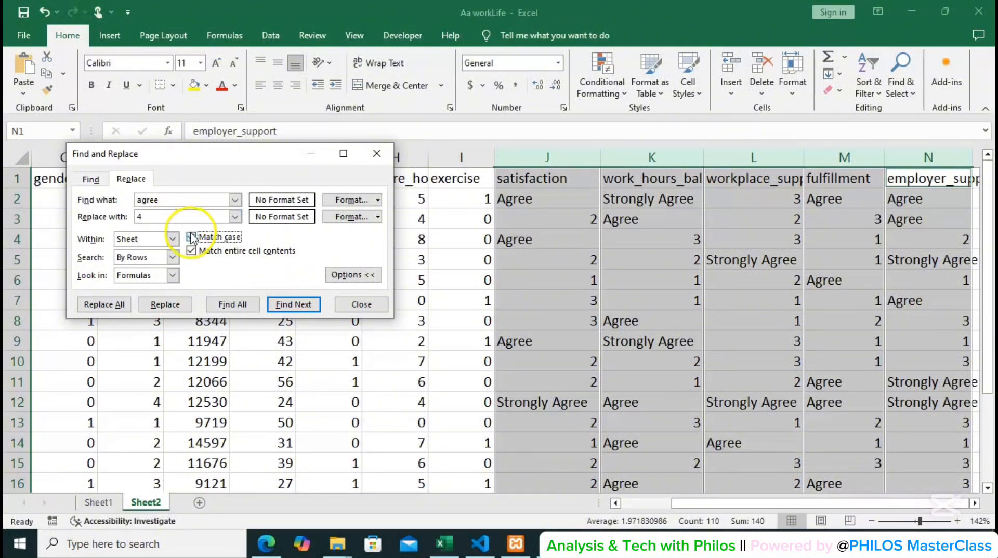
click(216, 264)
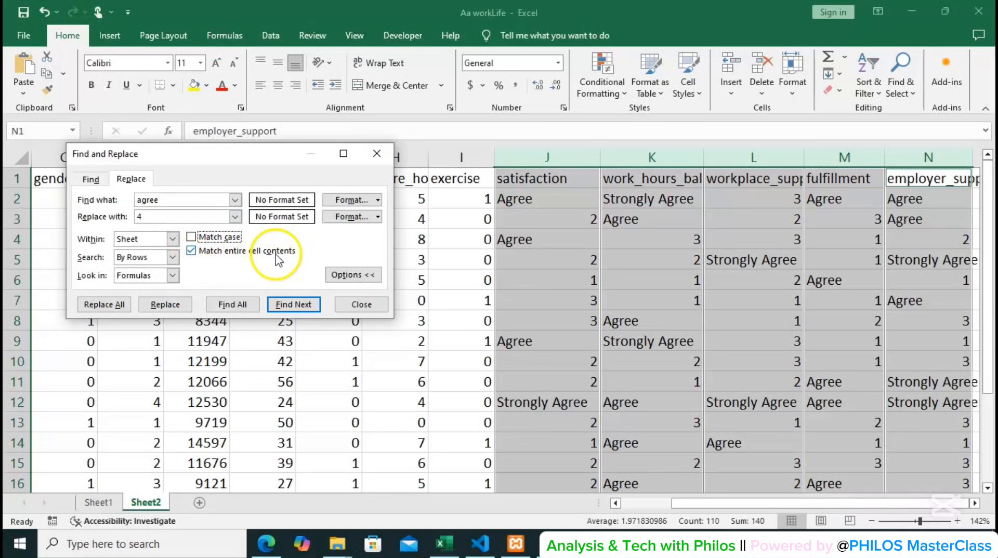
click(104, 305)
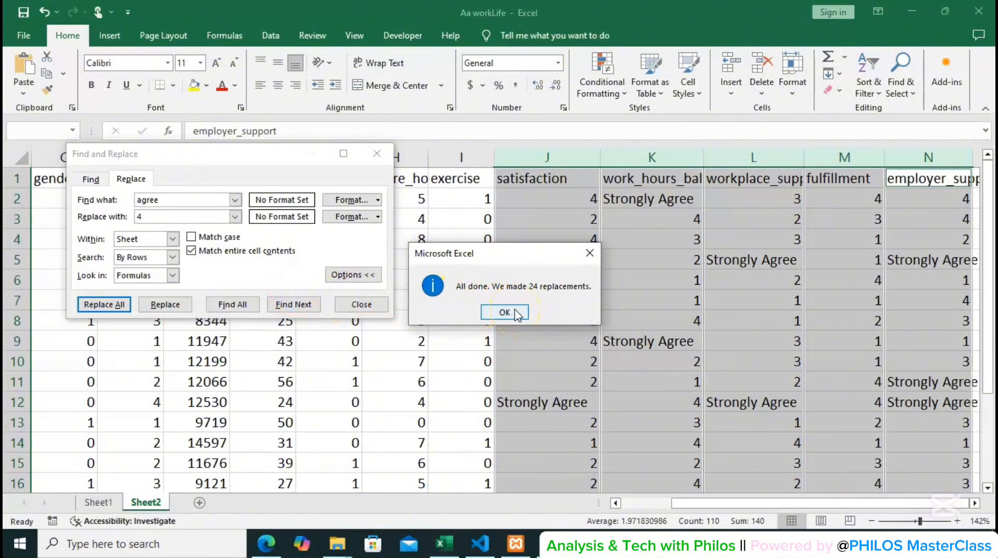
click(517, 312)
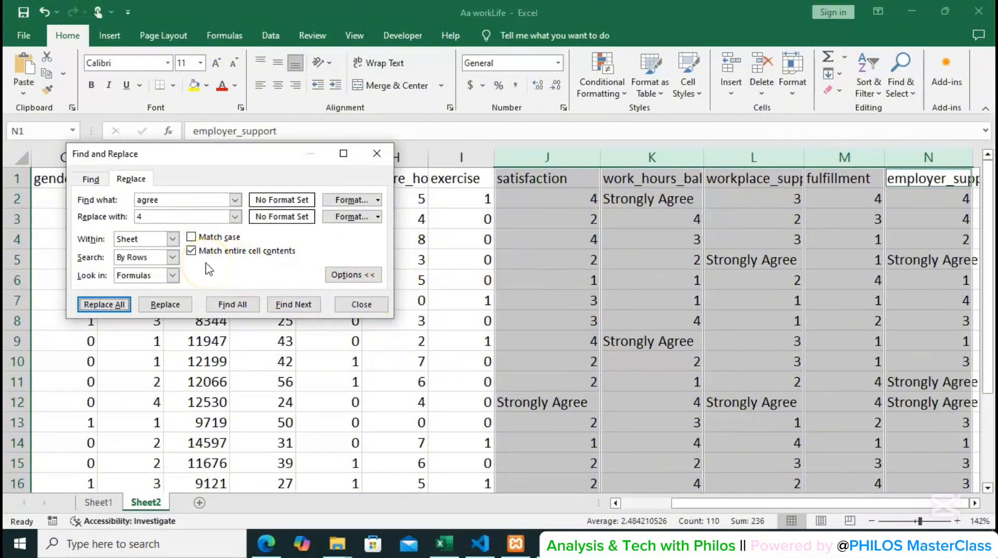
Replace every Strongly Agree in the five columns from satisfaction to employer_support with 5, matching case, and close the find-and-replace dialog.
click(189, 238)
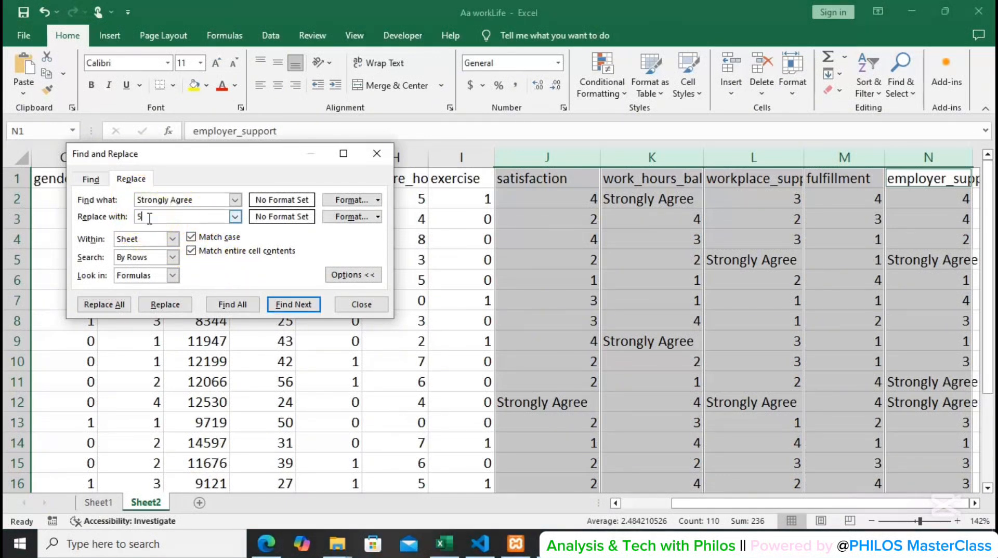
click(104, 305)
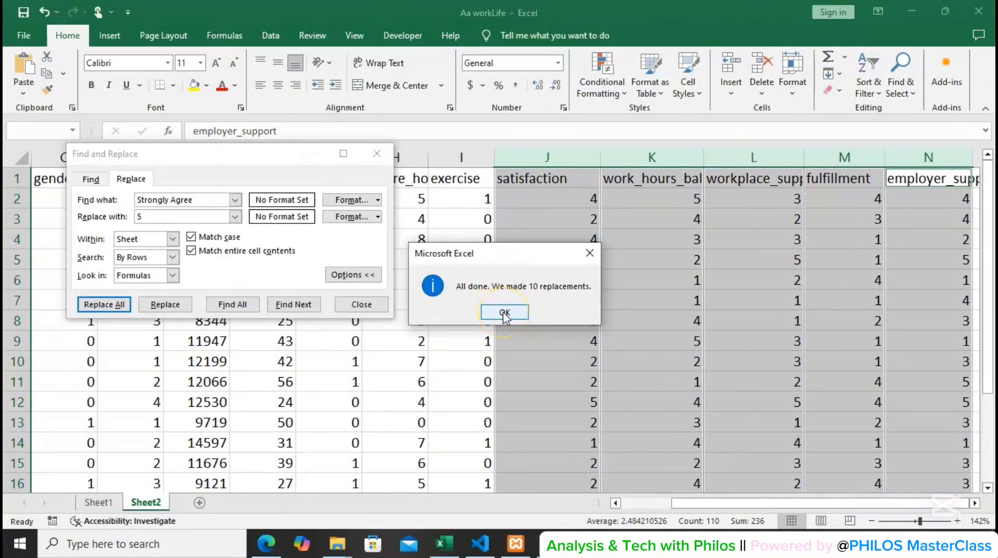
click(504, 312)
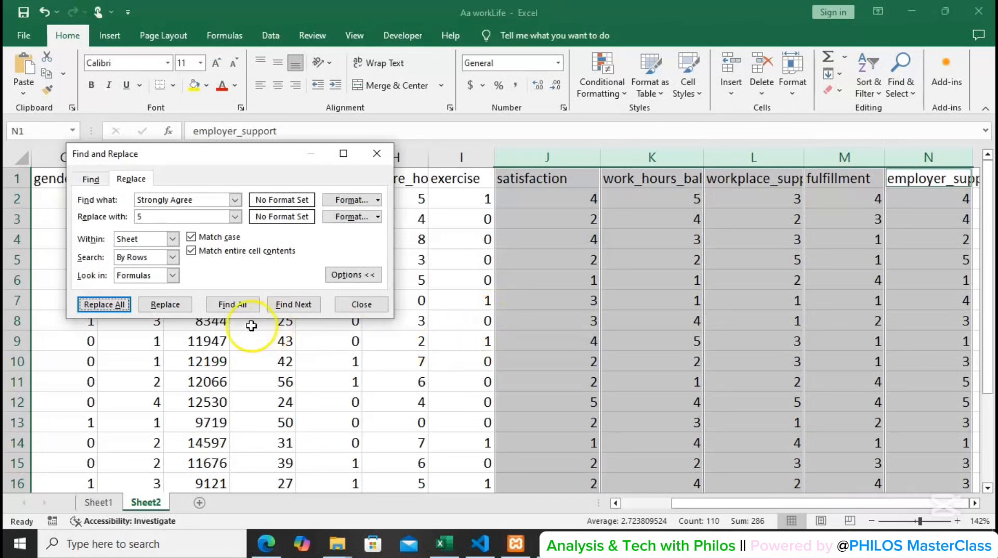
click(364, 305)
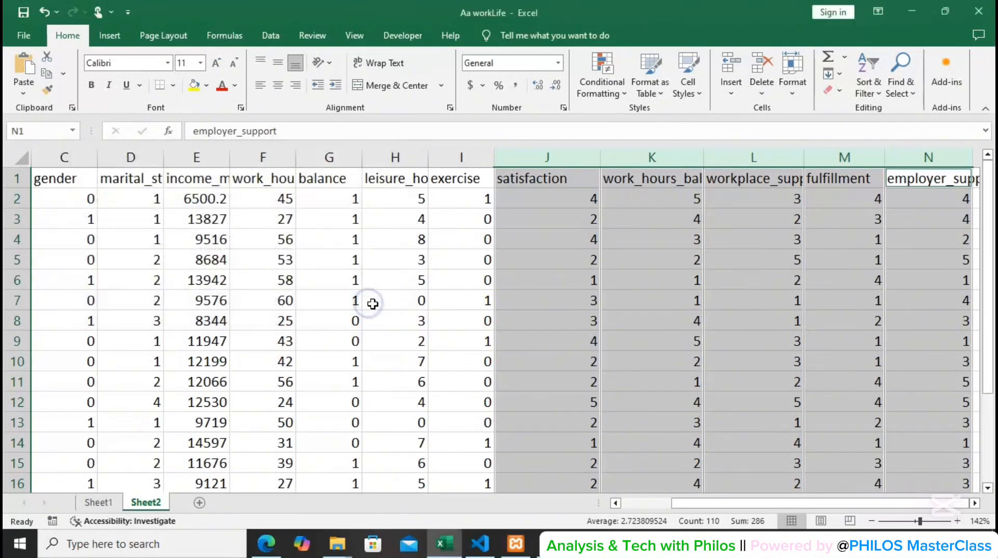
drag(838, 507, 724, 515)
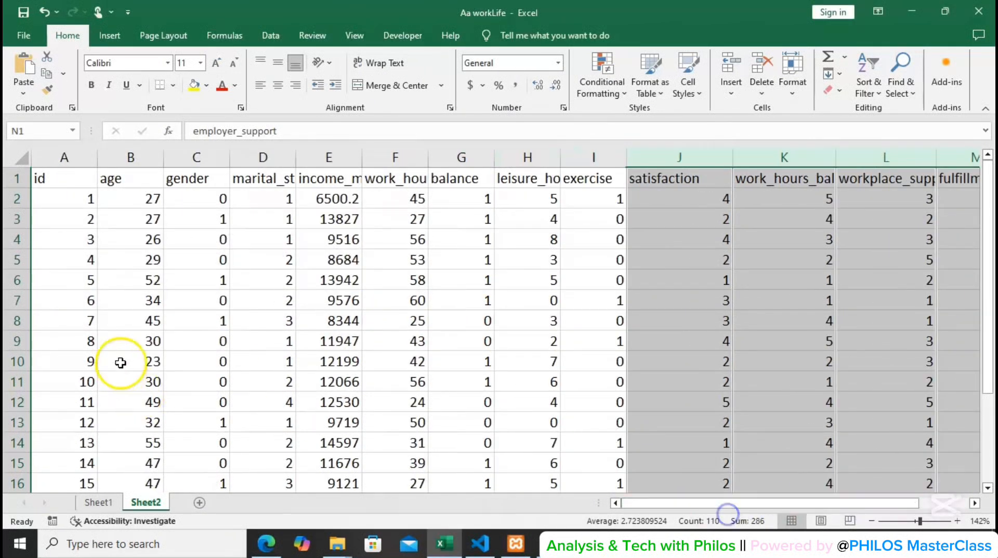